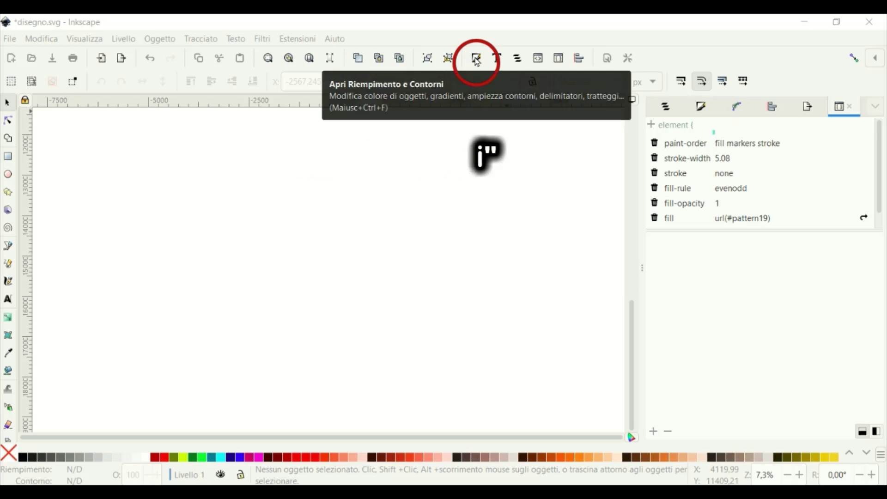
# - Open the Fill and Stroke panel (Shift+Ctrl+F) in place of the XML editor
pyautogui.click(478, 62)
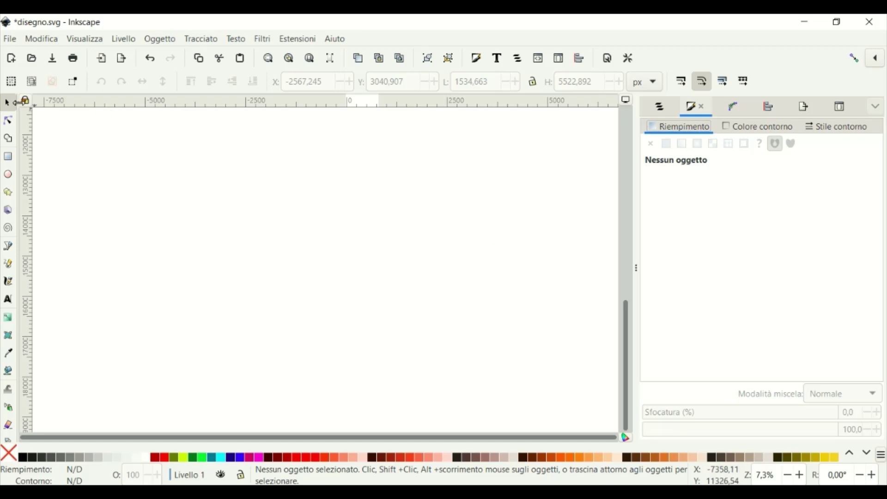
# - Draw a tall rectangle at the page's left and give it a flat black stroke
pyautogui.click(9, 158)
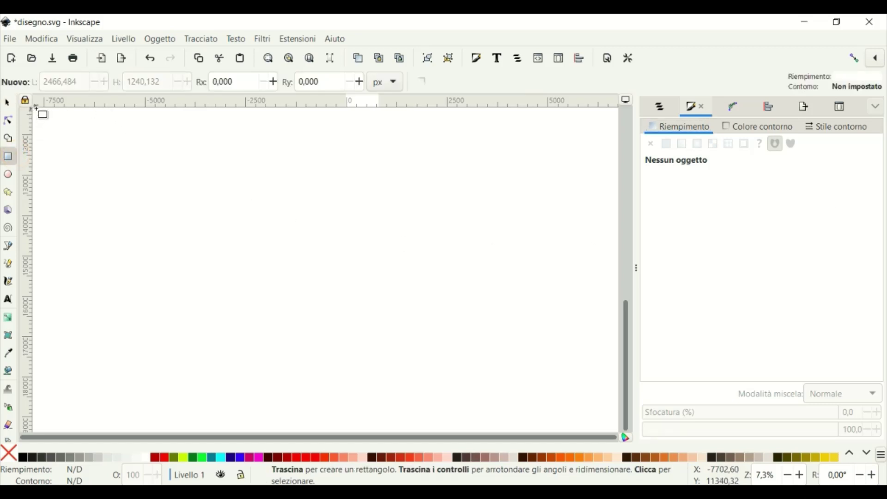
pyautogui.moveTo(52, 162)
pyautogui.mouseDown()
pyautogui.moveTo(105, 427)
pyautogui.moveTo(280, 411)
pyautogui.mouseUp()
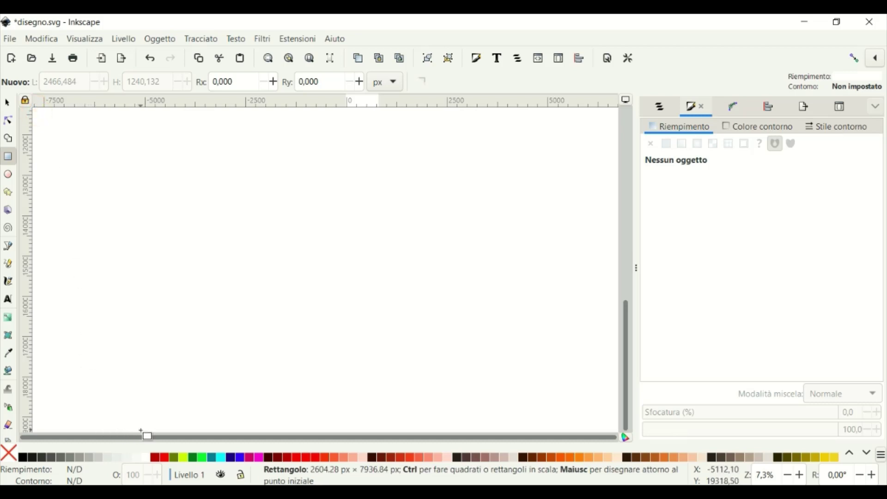
pyautogui.click(758, 127)
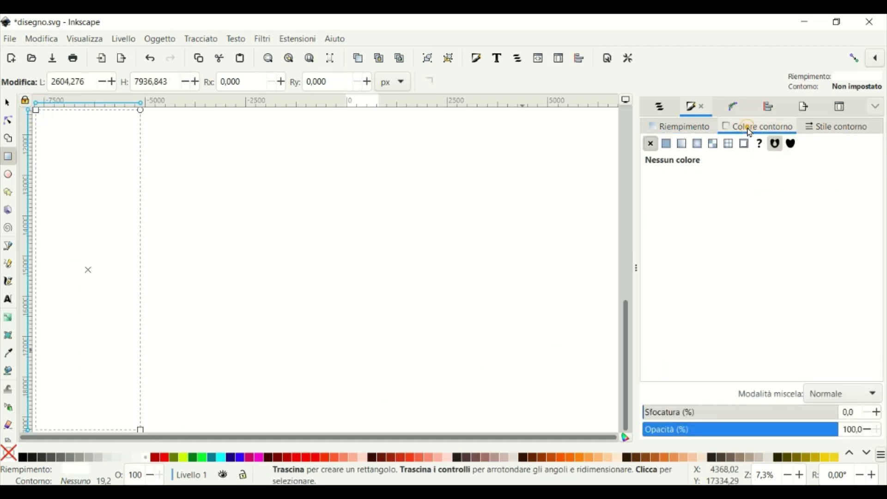
pyautogui.click(670, 144)
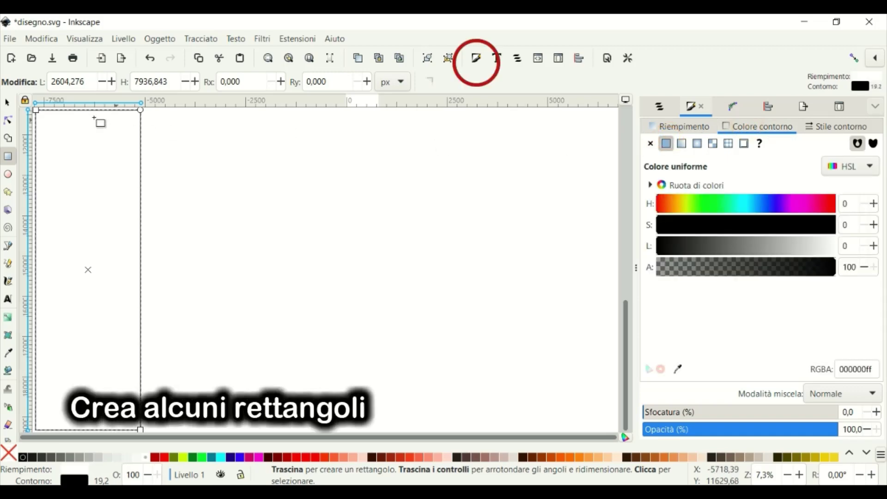
pyautogui.click(8, 104)
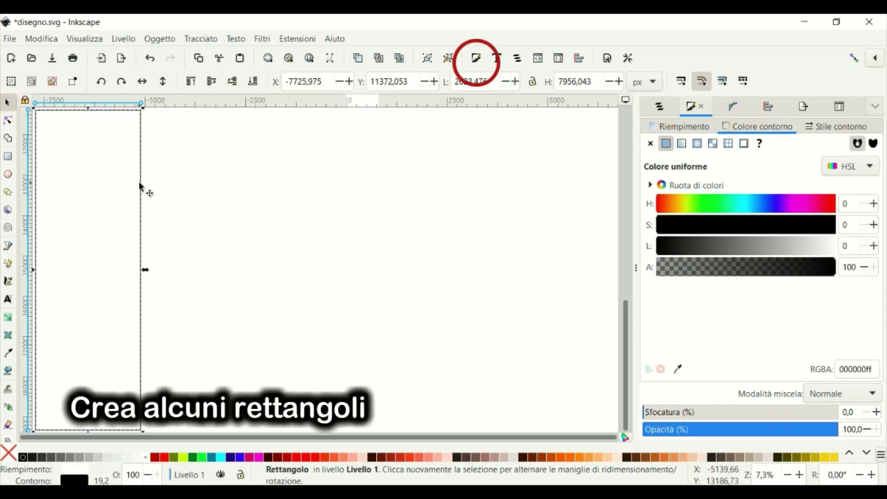
pyautogui.rightClick(141, 207)
# - Duplicate the rectangle twice, placing each copy edge to edge on the right
pyautogui.click(175, 269)
pyautogui.moveTo(144, 214); pyautogui.dragTo(254, 211)
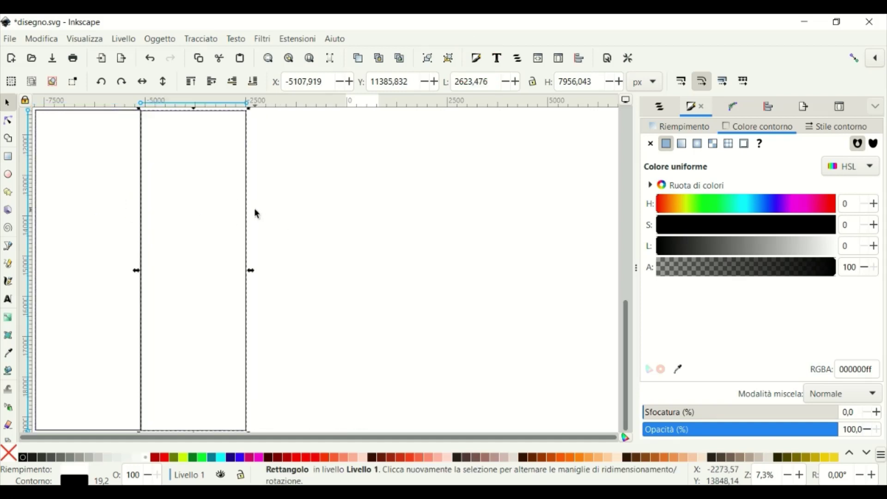
pyautogui.rightClick(250, 213)
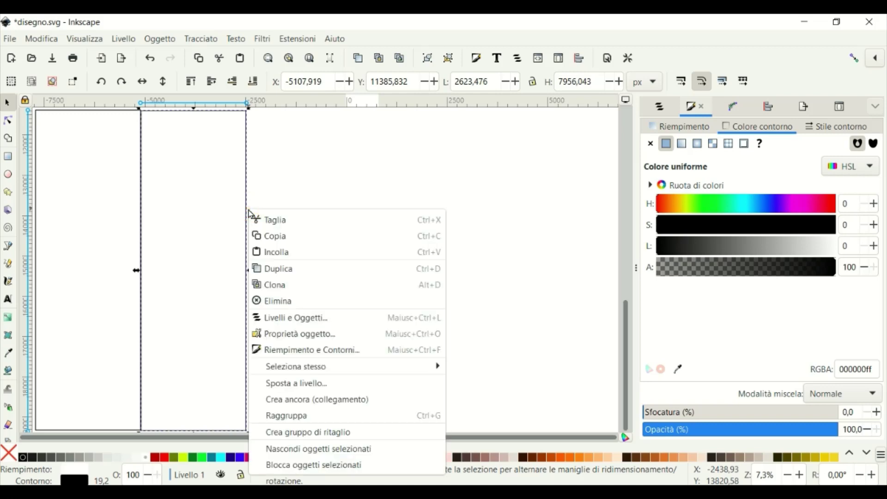
pyautogui.click(288, 275)
pyautogui.moveTo(245, 241); pyautogui.dragTo(355, 234)
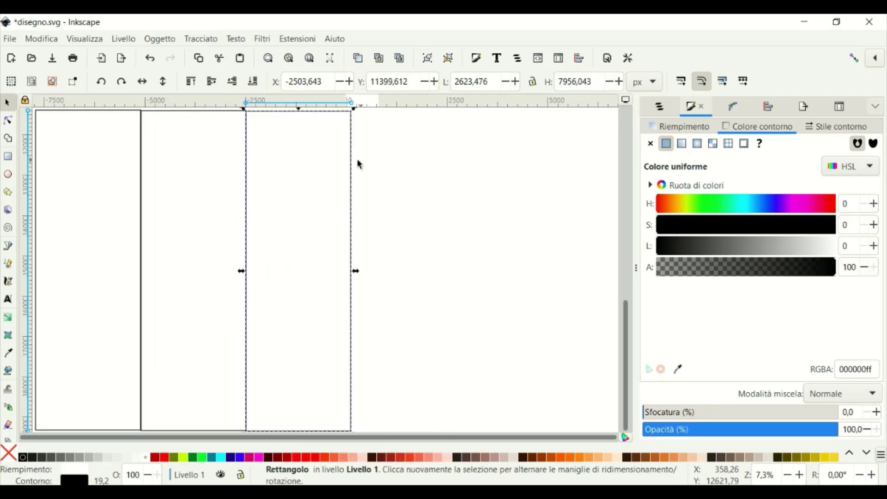
# - Add fourth and fifth duplicates at the row's right end and zoom to fit all five
pyautogui.rightClick(354, 161)
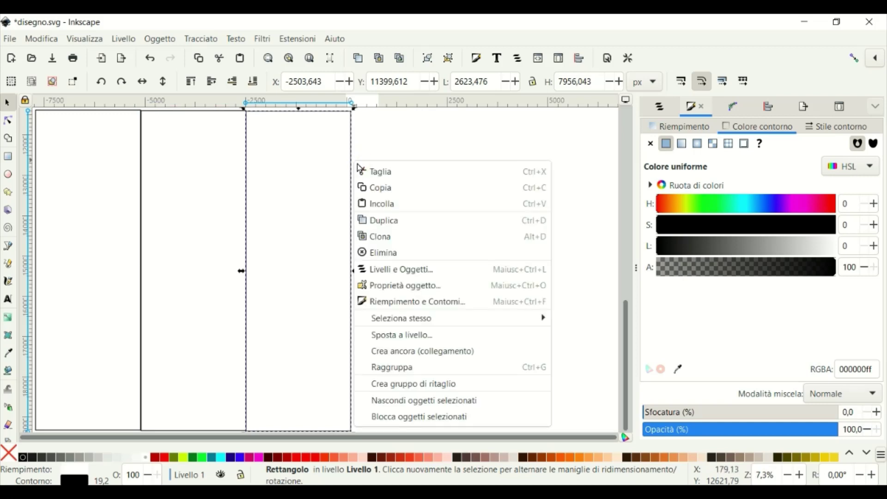
pyautogui.click(389, 219)
pyautogui.moveTo(353, 196); pyautogui.dragTo(461, 195)
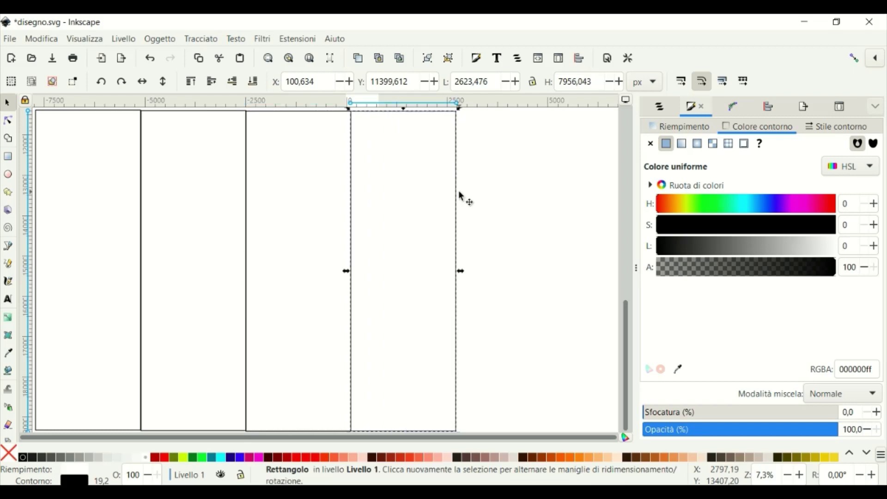
pyautogui.click(505, 193)
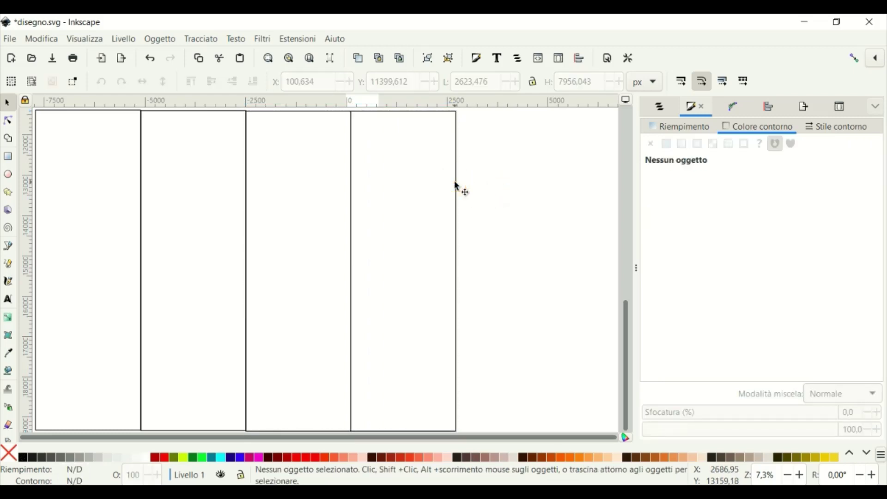
pyautogui.rightClick(456, 186)
pyautogui.click(489, 240)
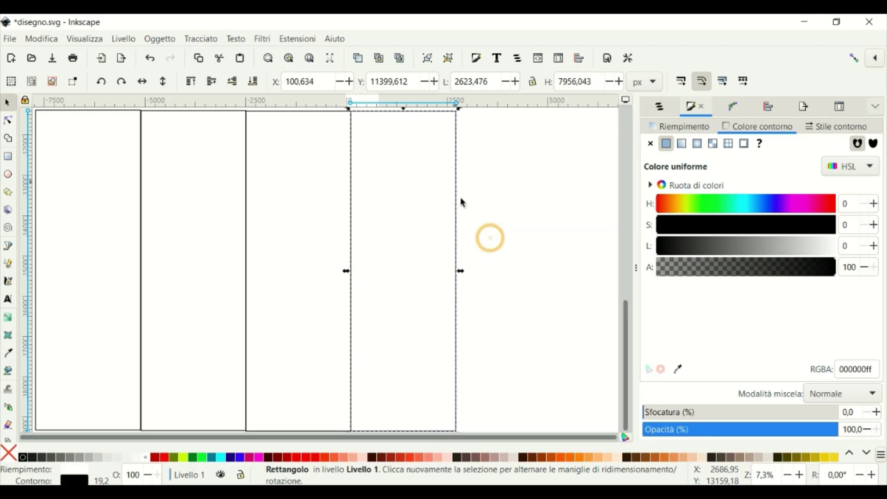
pyautogui.moveTo(456, 198)
pyautogui.mouseDown()
pyautogui.moveTo(575, 202)
pyautogui.moveTo(569, 199)
pyautogui.mouseUp()
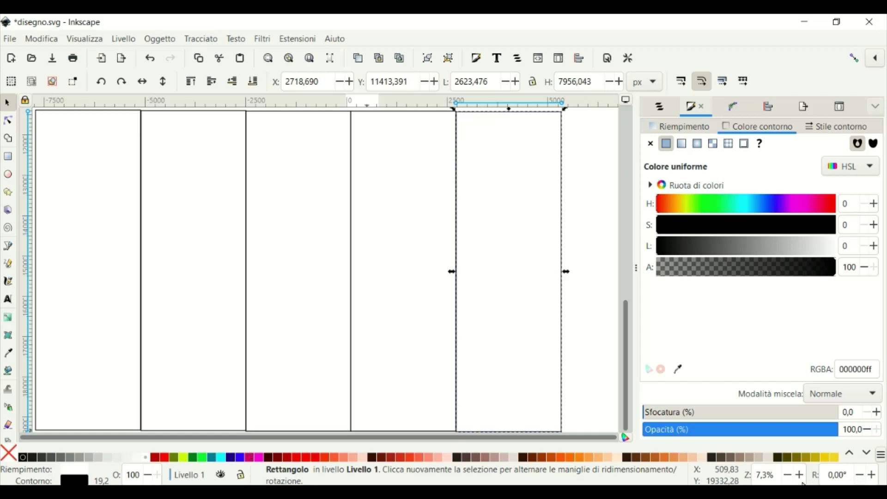
pyautogui.click(787, 475)
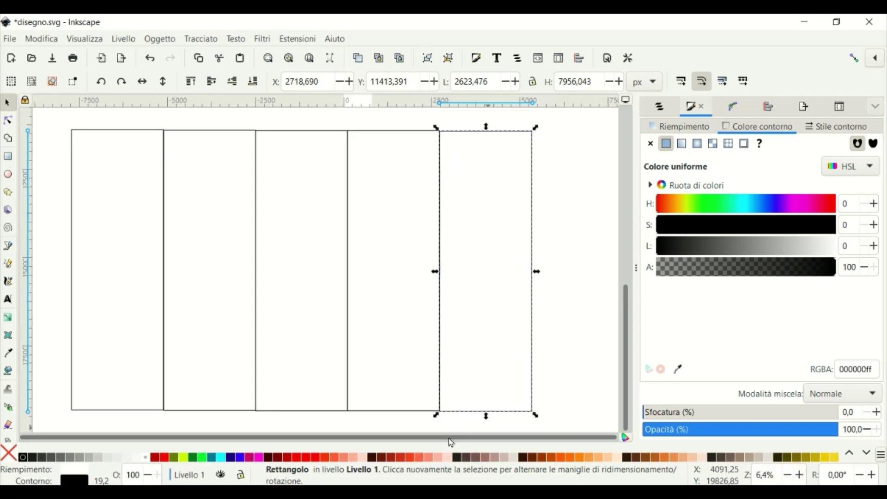
# - Give the leftmost rectangle a pattern stroke and the Flowers pattern fill
pyautogui.click(570, 352)
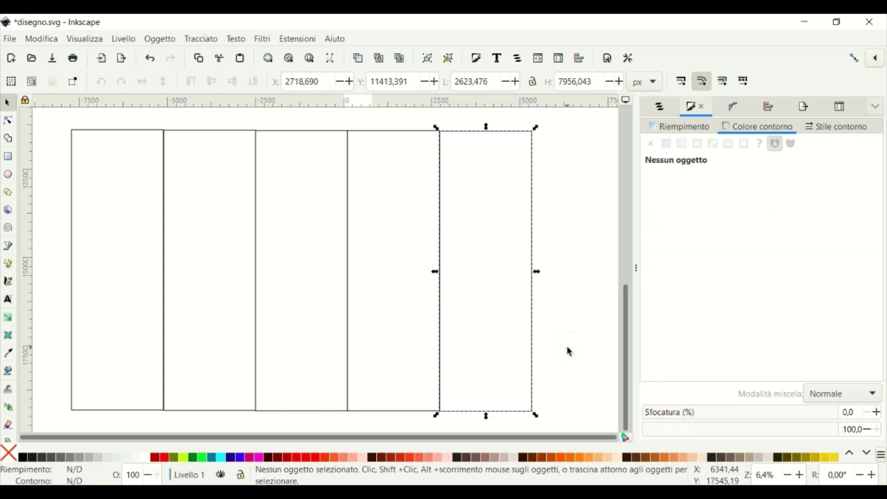
pyautogui.click(120, 131)
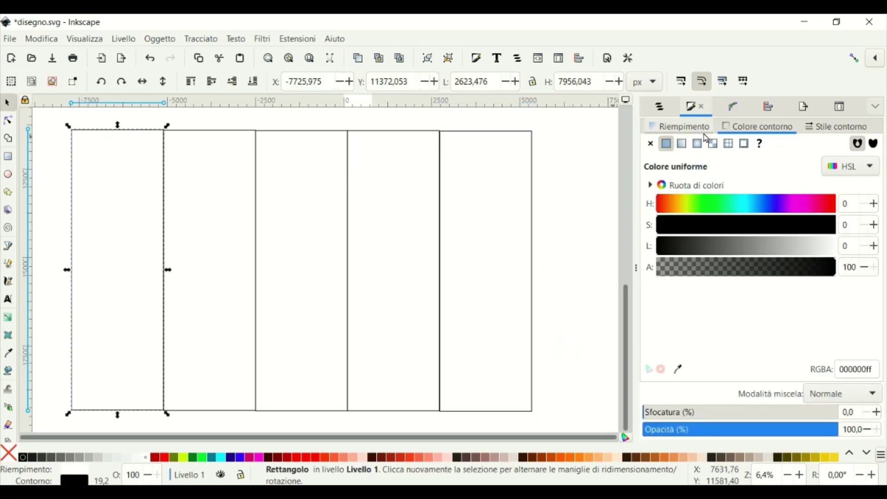
pyautogui.click(729, 144)
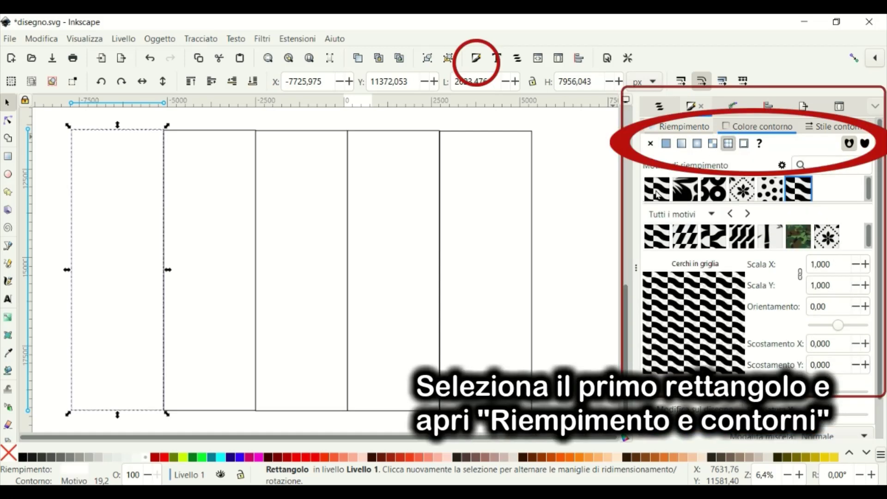
pyautogui.click(711, 217)
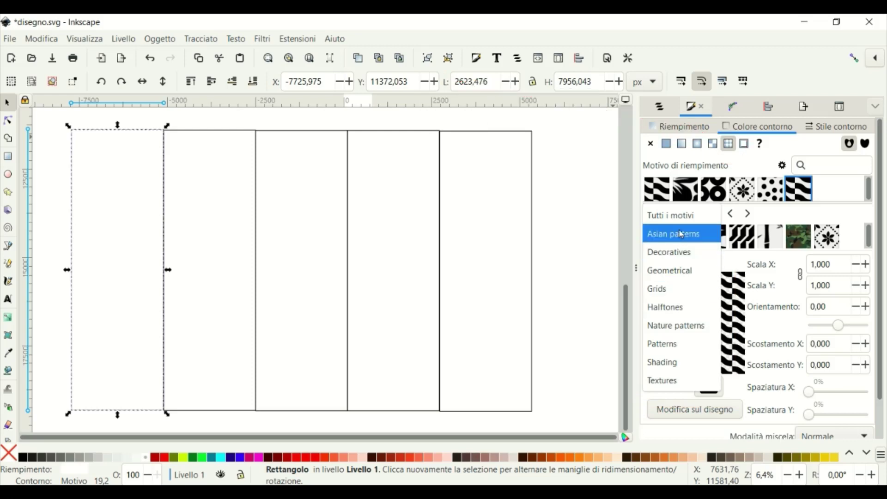
pyautogui.click(788, 218)
pyautogui.click(678, 127)
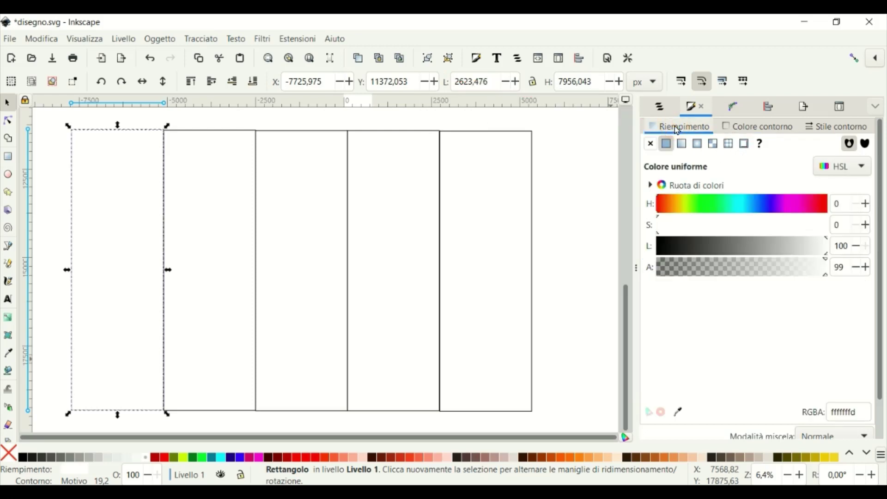
pyautogui.click(730, 146)
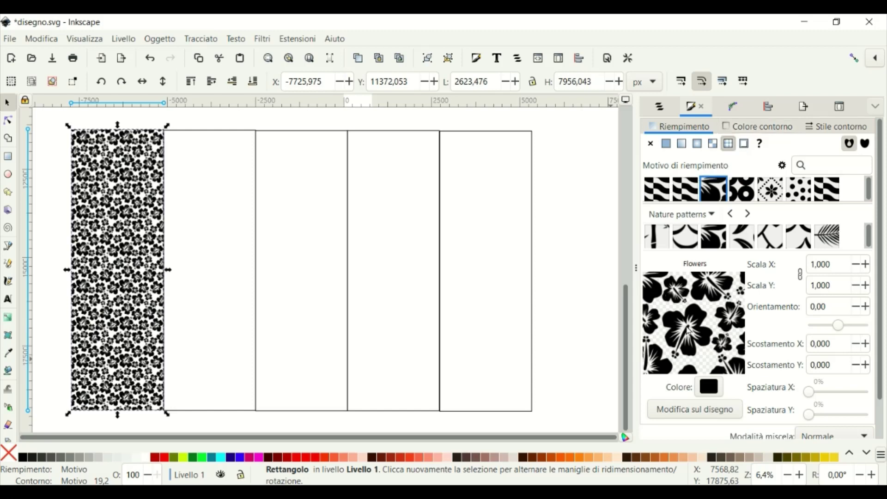
# - Fill the second rectangle with Cerchio cavo and the third with Carta decorativa
pyautogui.click(243, 136)
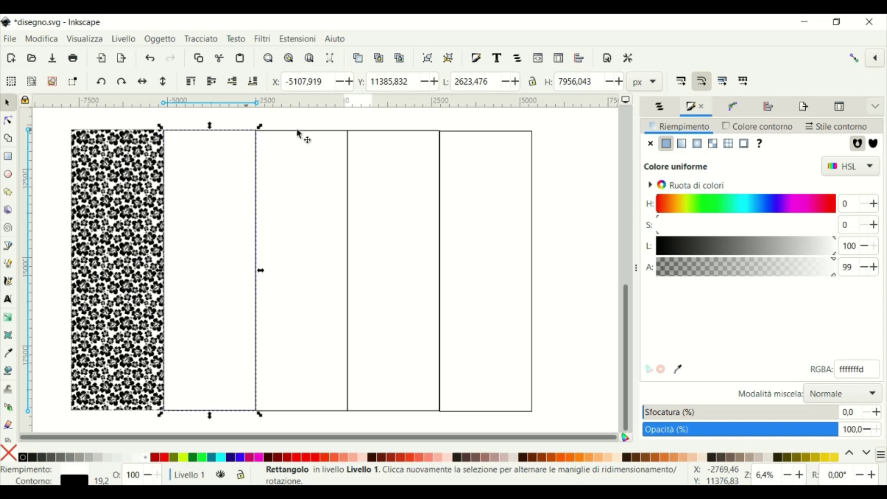
pyautogui.click(729, 144)
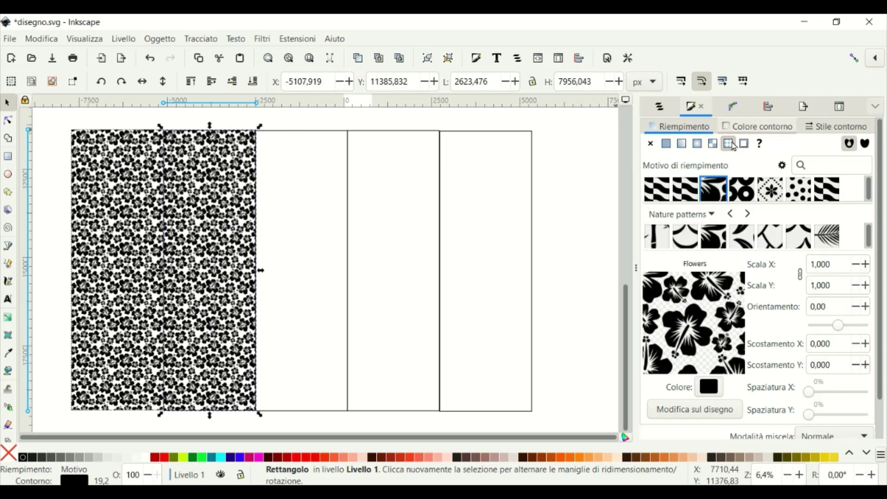
pyautogui.click(749, 199)
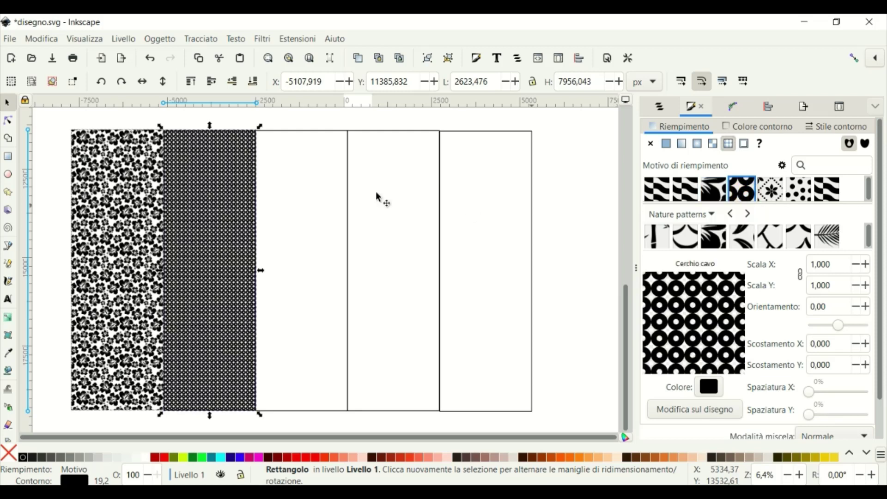
pyautogui.click(334, 133)
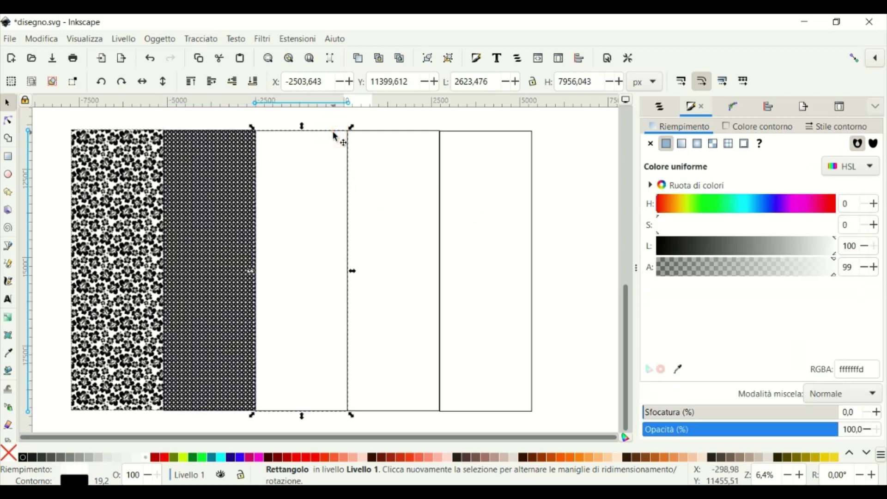
pyautogui.click(730, 145)
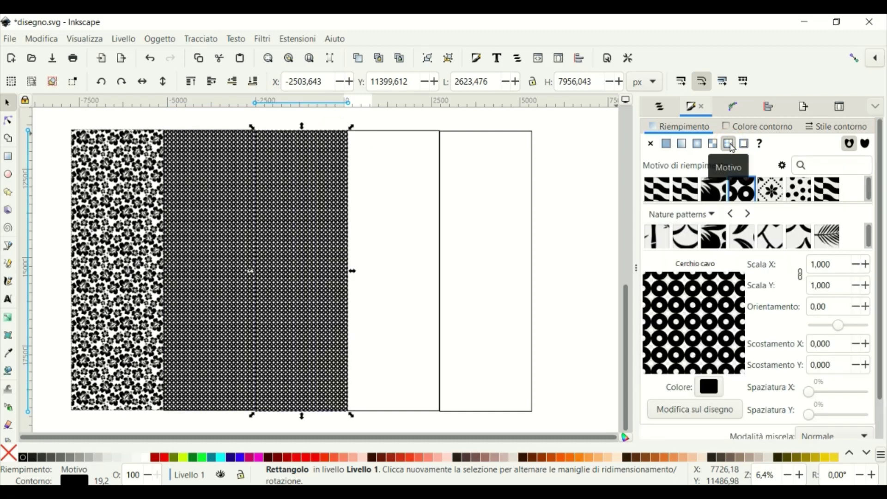
pyautogui.click(776, 200)
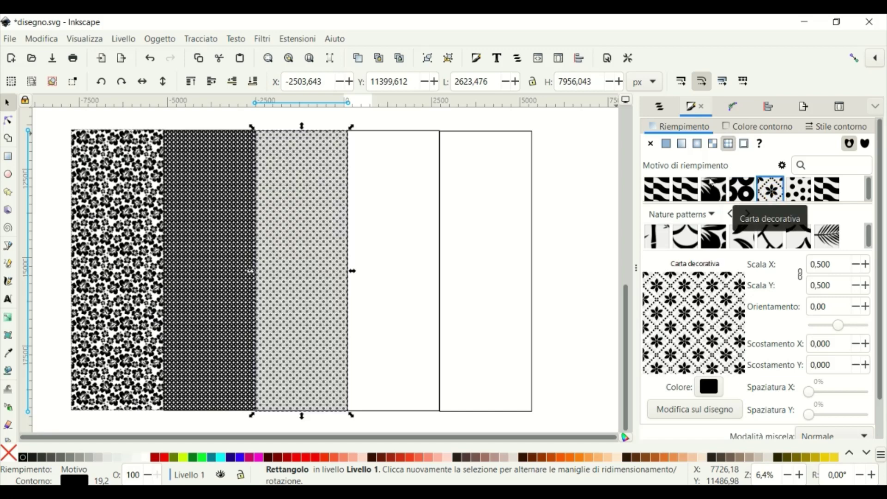
# - Fill the fourth rectangle with Polka dots large and the fifth with Cerchi in griglia
pyautogui.click(417, 133)
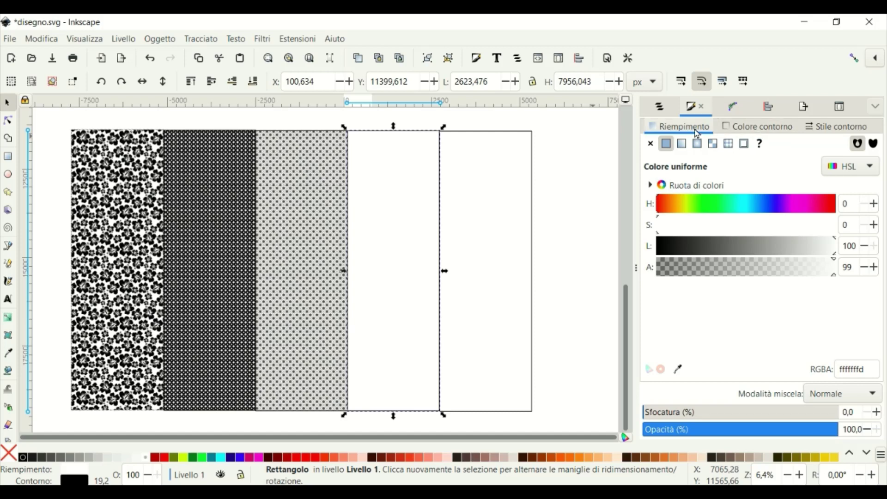
pyautogui.click(729, 144)
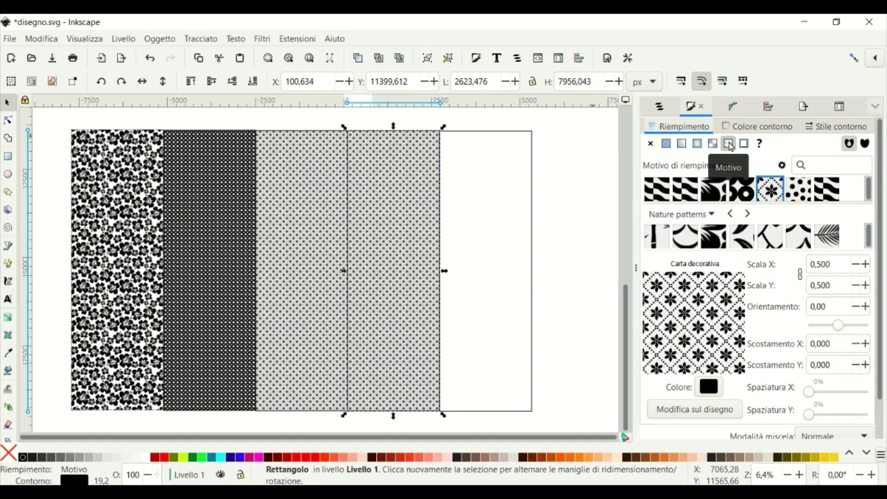
pyautogui.click(804, 194)
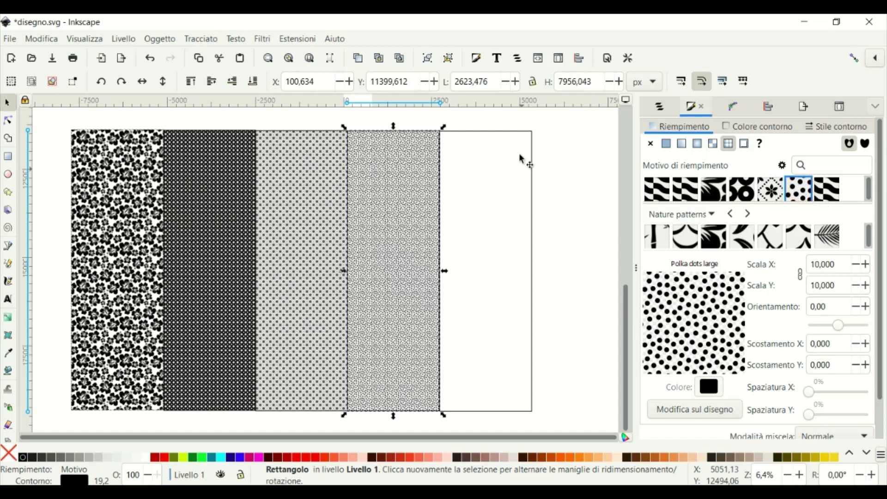
pyautogui.click(516, 134)
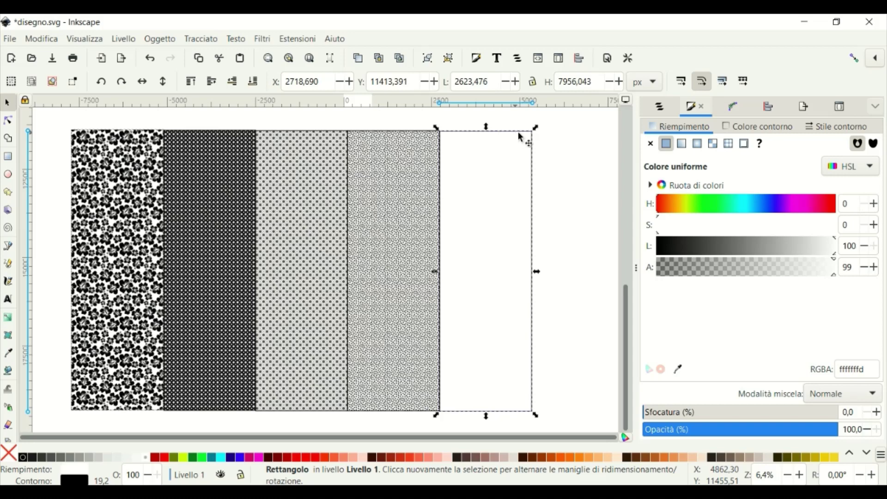
pyautogui.click(729, 144)
pyautogui.click(833, 201)
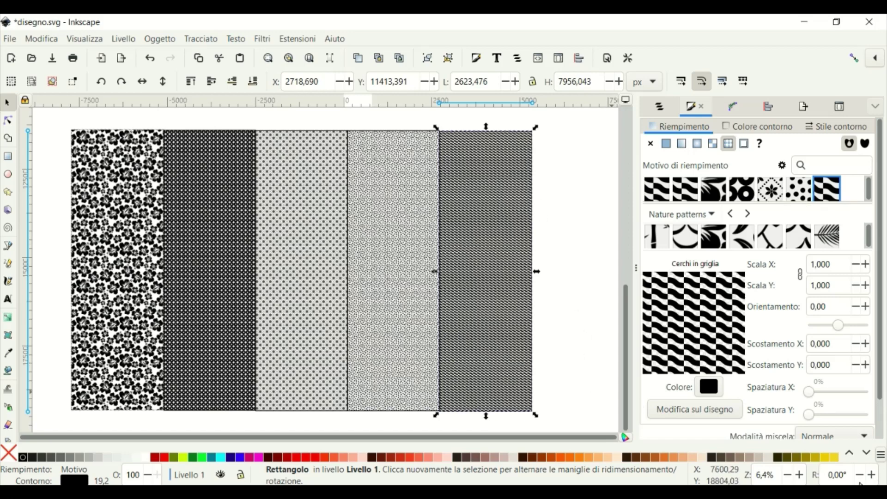
pyautogui.click(787, 475)
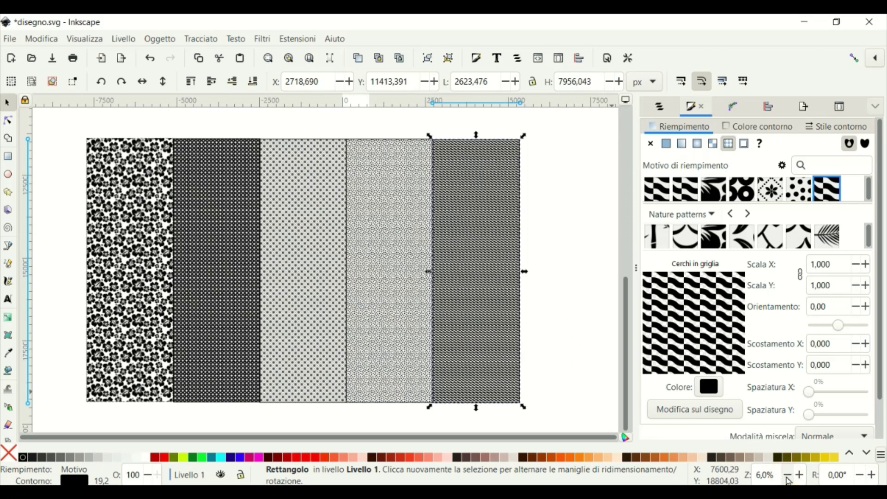
pyautogui.click(787, 475)
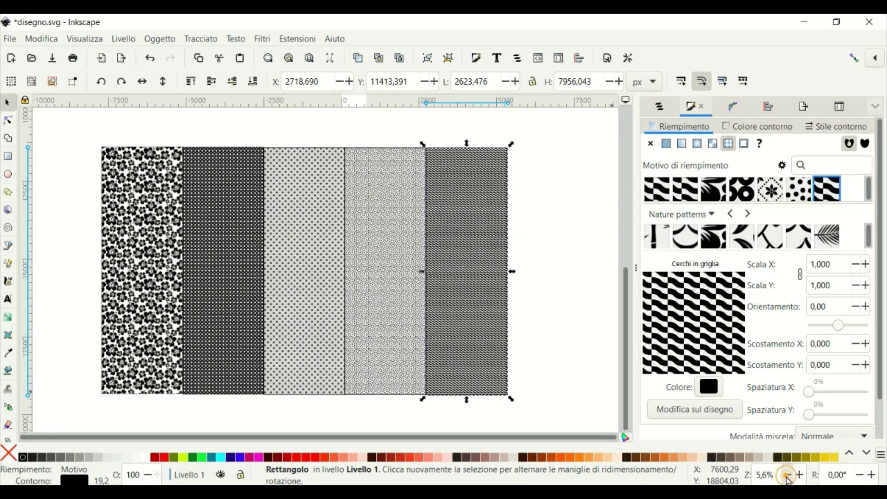
# - Set the first rectangle's flower pattern to 135° orientation and 4.7 scale
pyautogui.click(8, 121)
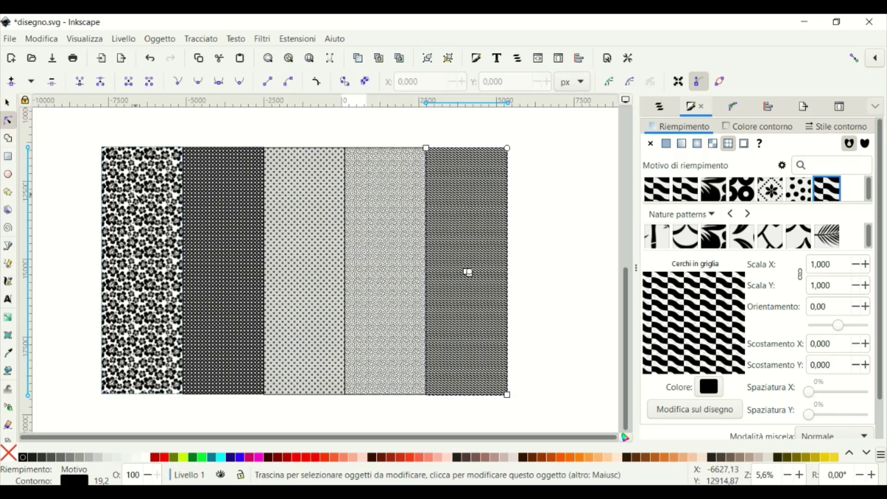
pyautogui.click(137, 198)
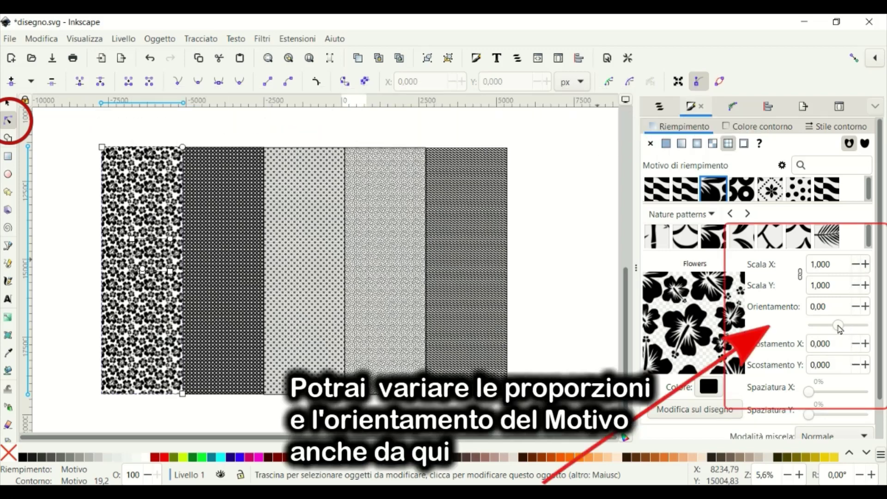
pyautogui.moveTo(838, 325)
pyautogui.mouseDown()
pyautogui.moveTo(875, 331)
pyautogui.moveTo(840, 331)
pyautogui.moveTo(861, 331)
pyautogui.mouseUp()
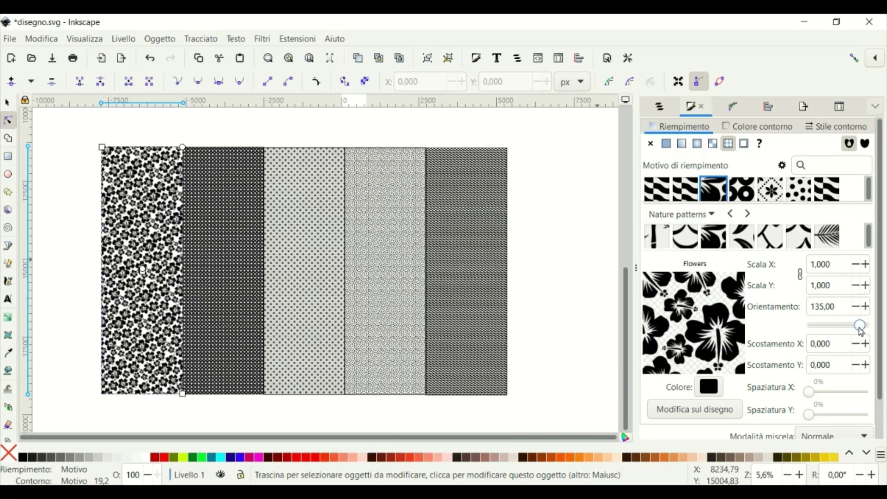
pyautogui.click(866, 266)
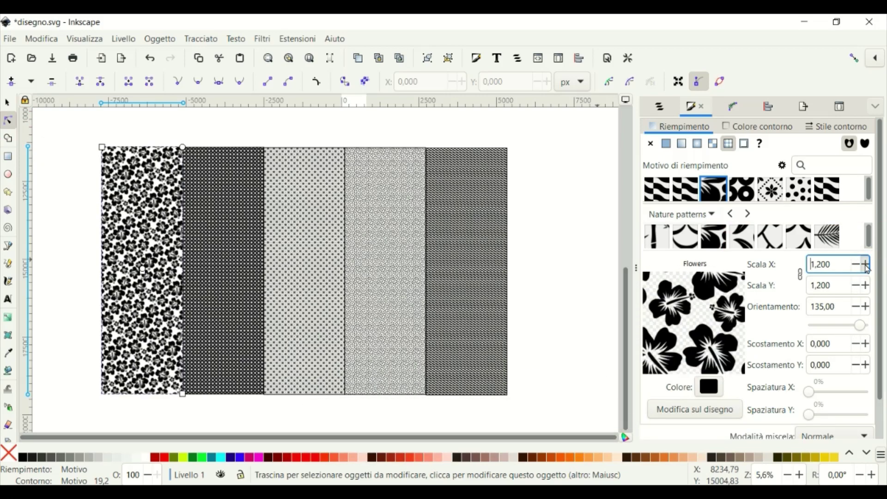
pyautogui.click(867, 266)
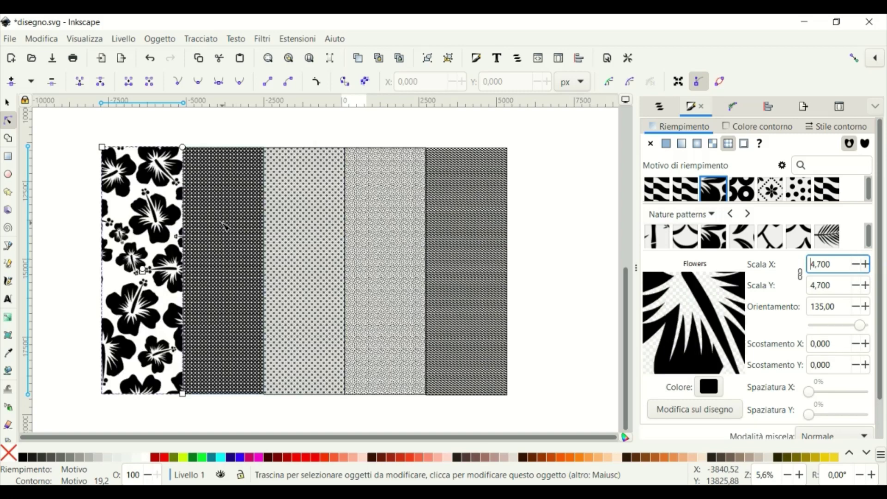
# - Enlarge the ring, flower, dot and wave patterns in rectangles two to five via their scale handles
pyautogui.click(227, 266)
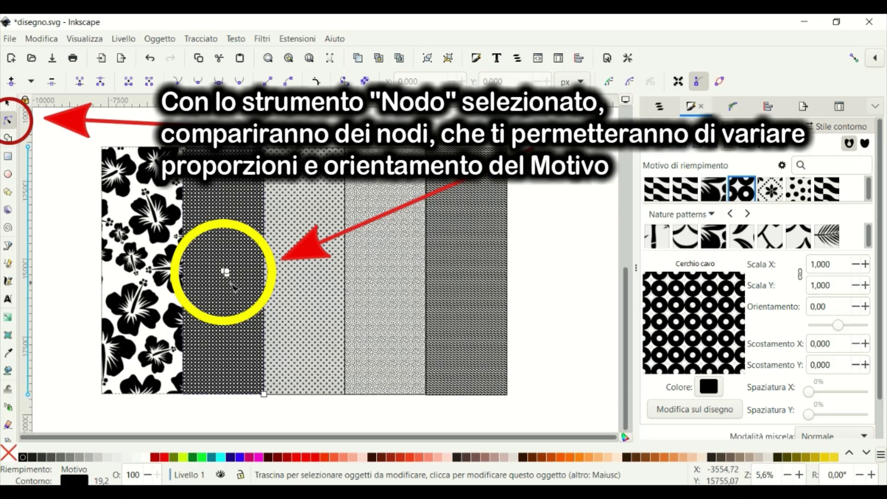
pyautogui.moveTo(226, 272)
pyautogui.mouseDown()
pyautogui.moveTo(302, 344)
pyautogui.moveTo(257, 317)
pyautogui.mouseUp()
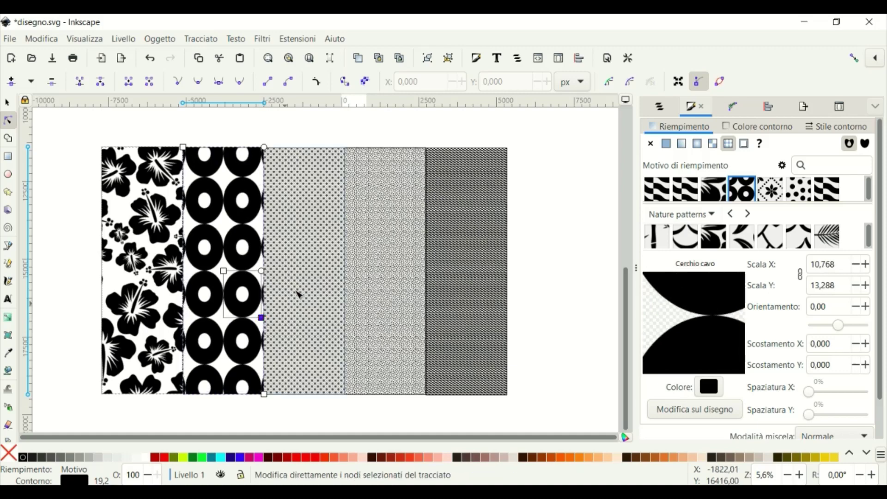
pyautogui.click(298, 277)
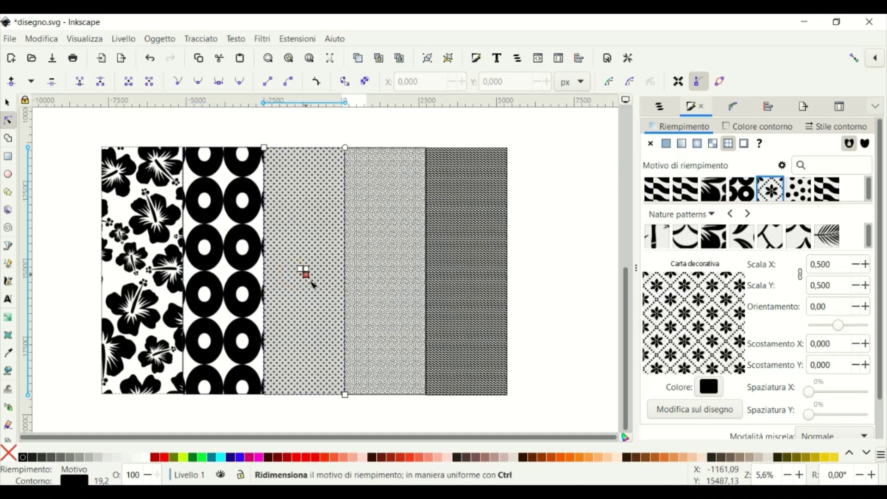
pyautogui.moveTo(312, 283); pyautogui.dragTo(362, 339)
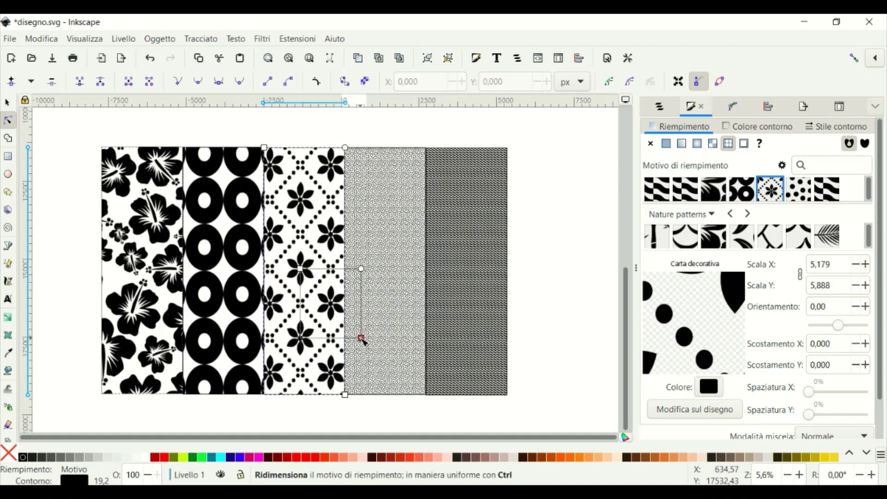
pyautogui.click(388, 292)
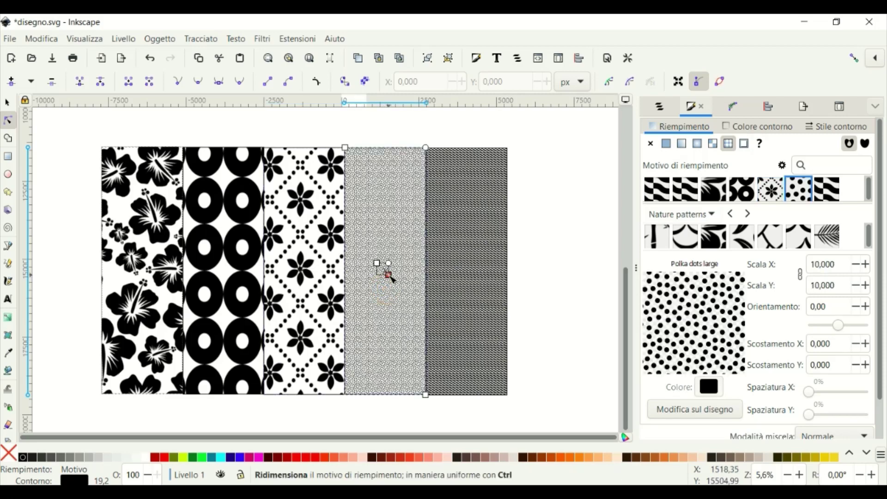
pyautogui.moveTo(389, 274); pyautogui.dragTo(452, 350)
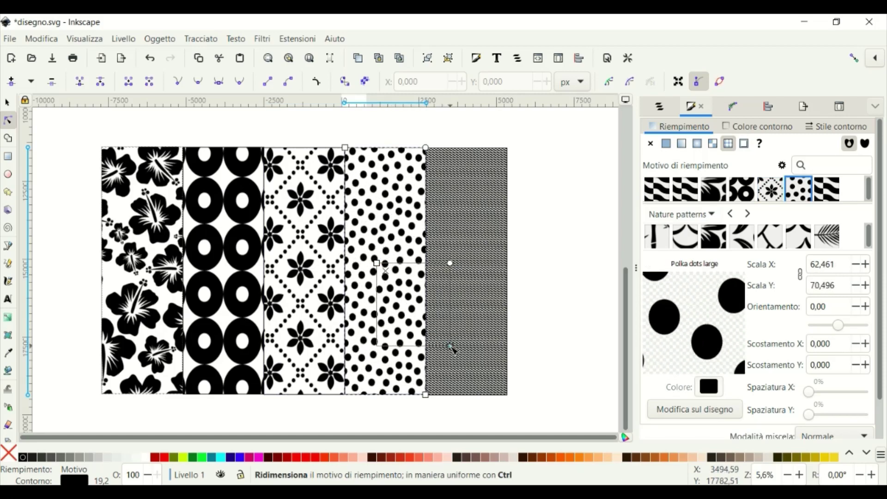
pyautogui.click(481, 250)
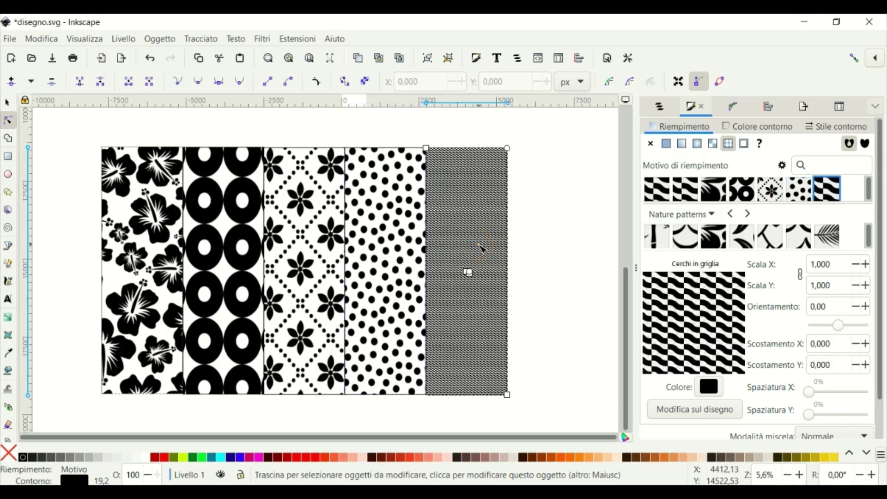
pyautogui.moveTo(468, 272); pyautogui.dragTo(526, 342)
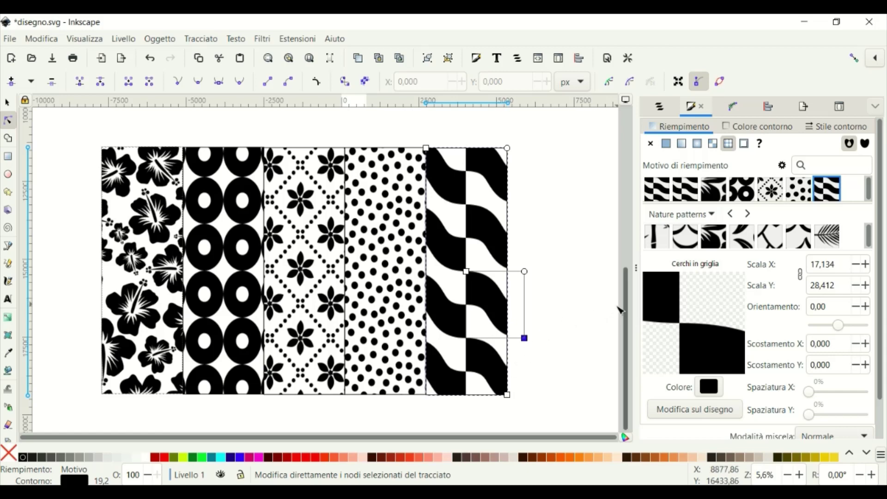
pyautogui.click(583, 300)
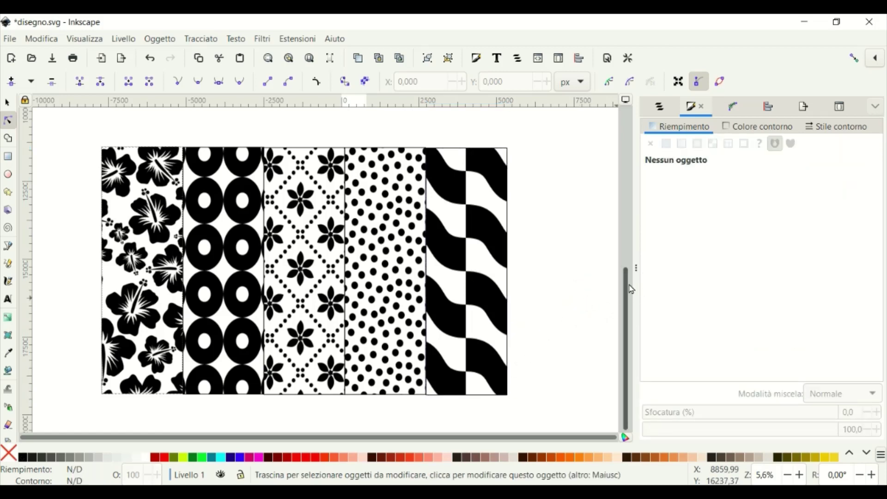
# - Draw a wide, short rectangle in empty canvas below the patterned row
pyautogui.moveTo(489, 428)
pyautogui.mouseDown()
pyautogui.moveTo(491, 277)
pyautogui.moveTo(473, 153)
pyautogui.moveTo(481, 121)
pyautogui.mouseUp()
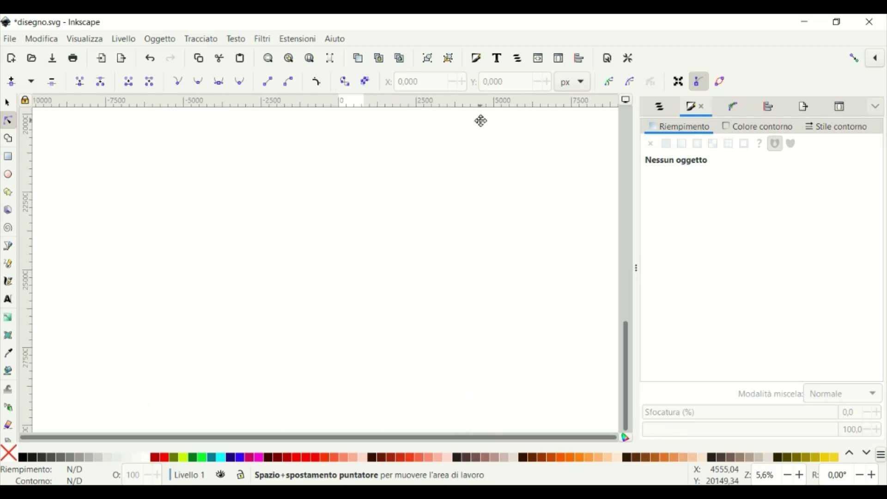
pyautogui.click(14, 156)
pyautogui.moveTo(97, 169); pyautogui.dragTo(455, 247)
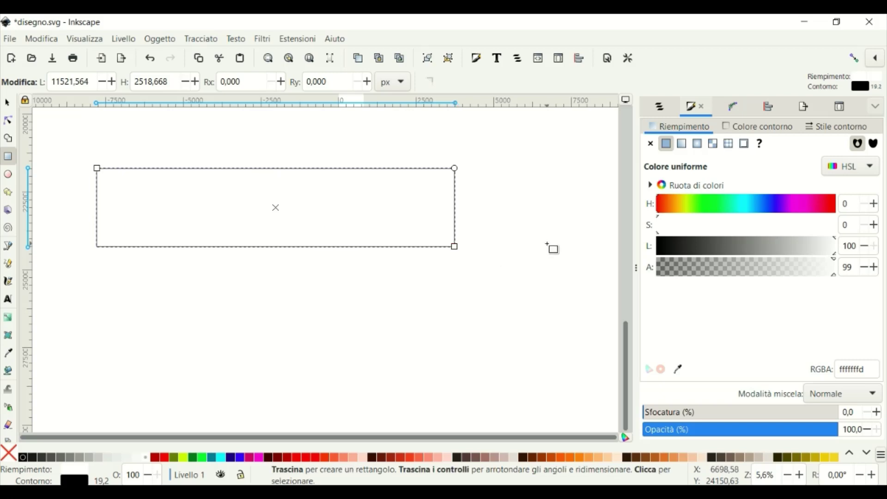
# - Fill the wide rectangle with the Griglia esagonale pattern from the Grids collection
pyautogui.click(729, 145)
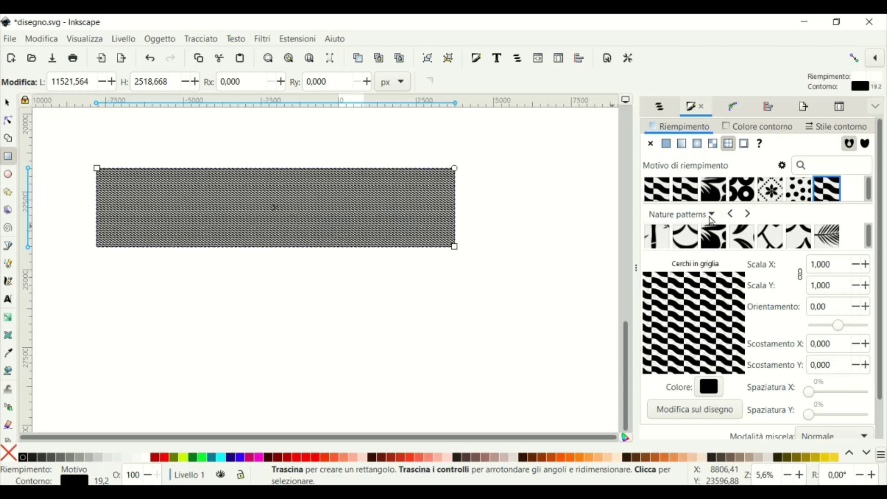
pyautogui.click(712, 220)
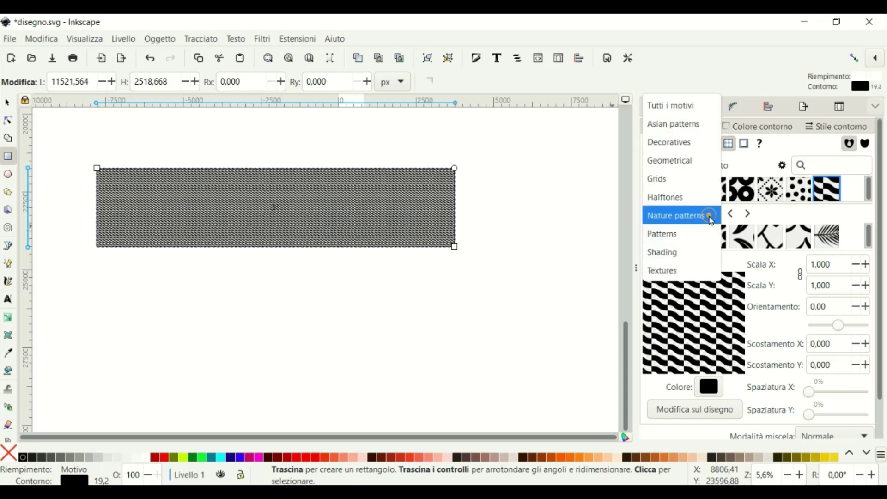
pyautogui.click(711, 219)
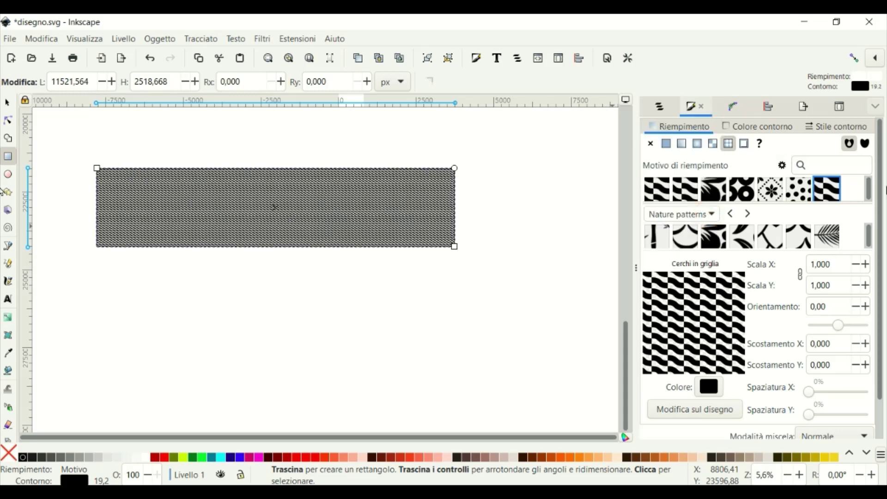
pyautogui.click(717, 219)
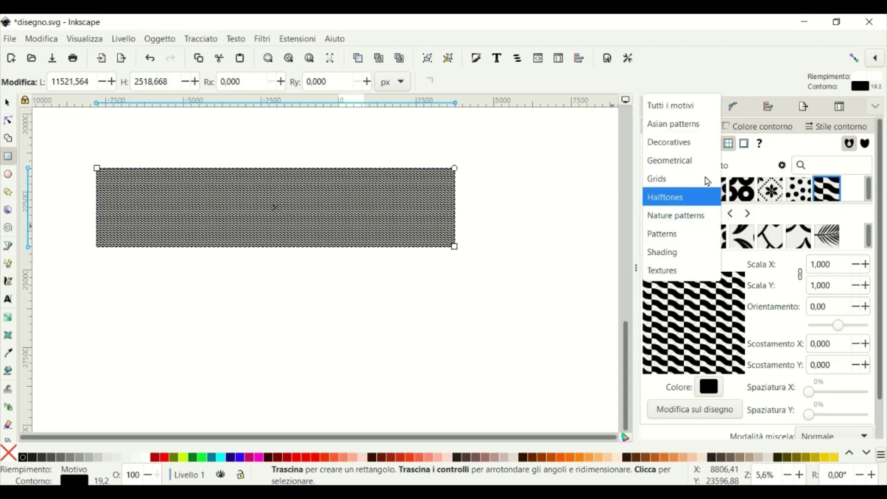
pyautogui.click(687, 145)
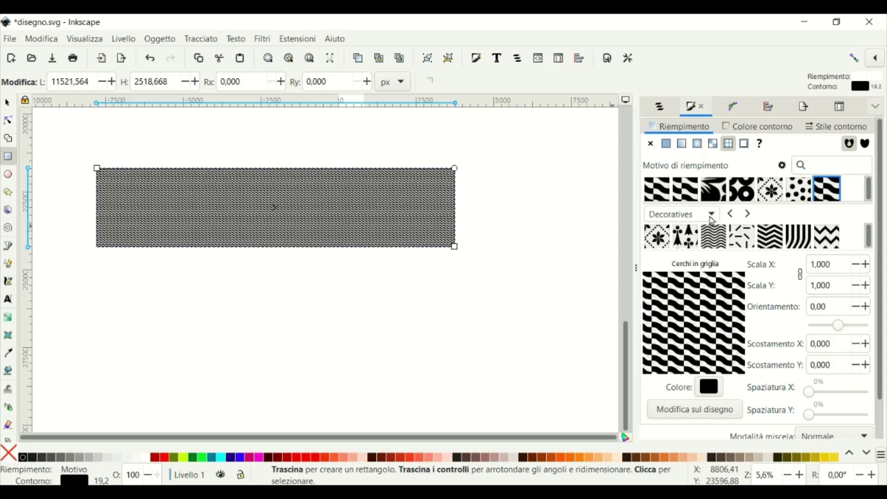
pyautogui.click(712, 221)
pyautogui.click(669, 254)
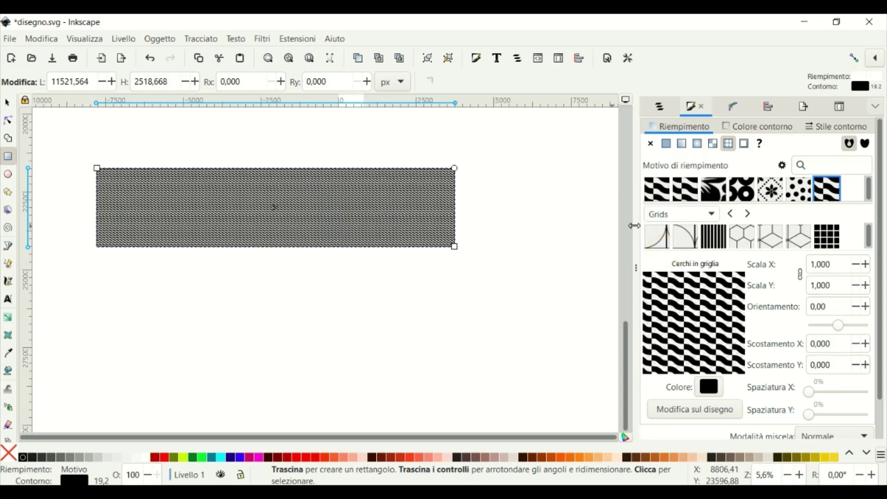
pyautogui.click(744, 241)
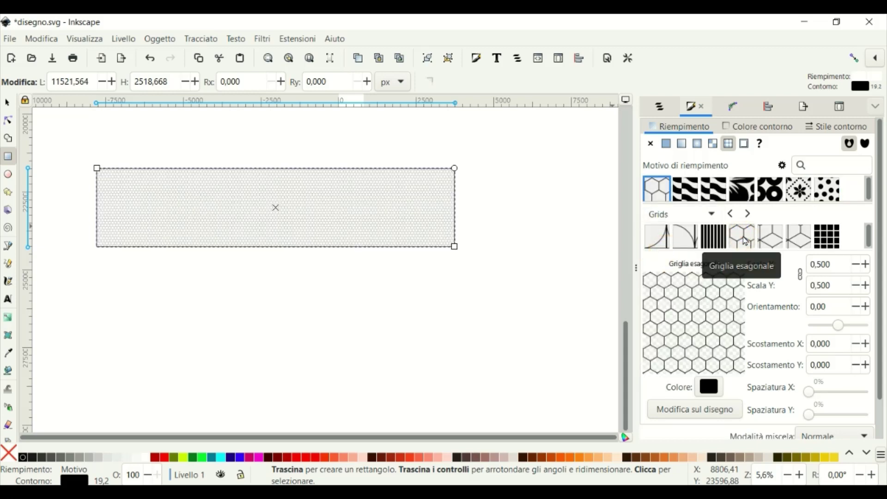
# - Try enlarging and rotating the hexagon pattern, then apply a different Grids pattern at default scale
pyautogui.click(8, 120)
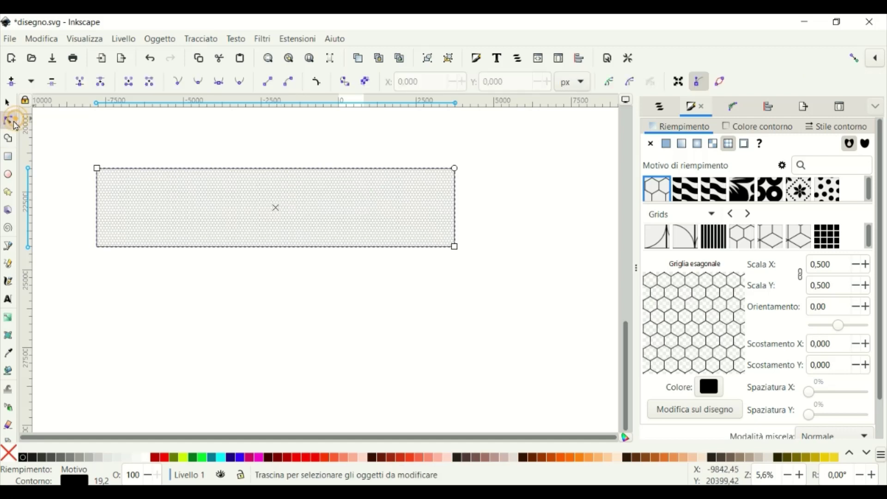
pyautogui.moveTo(280, 208)
pyautogui.mouseDown()
pyautogui.moveTo(317, 289)
pyautogui.moveTo(363, 273)
pyautogui.mouseUp()
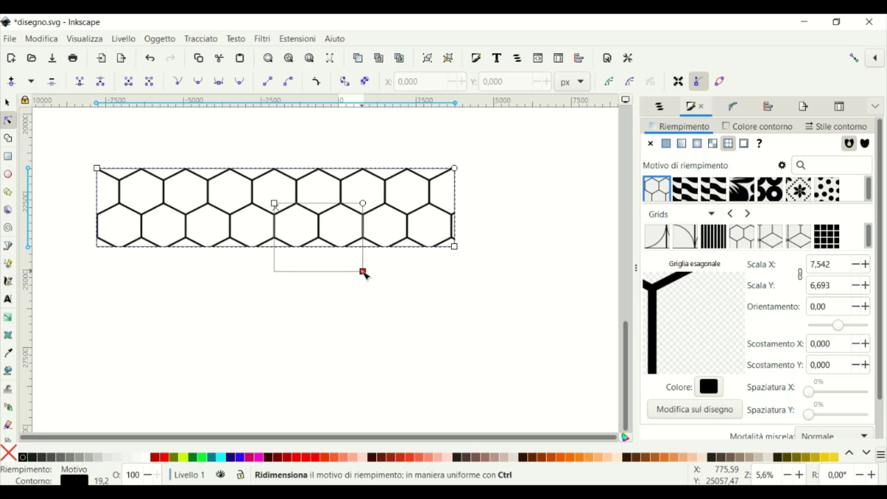
pyautogui.moveTo(363, 204)
pyautogui.mouseDown()
pyautogui.moveTo(319, 306)
pyautogui.moveTo(307, 301)
pyautogui.moveTo(352, 263)
pyautogui.moveTo(370, 190)
pyautogui.moveTo(348, 134)
pyautogui.moveTo(362, 187)
pyautogui.moveTo(355, 250)
pyautogui.moveTo(371, 207)
pyautogui.mouseUp()
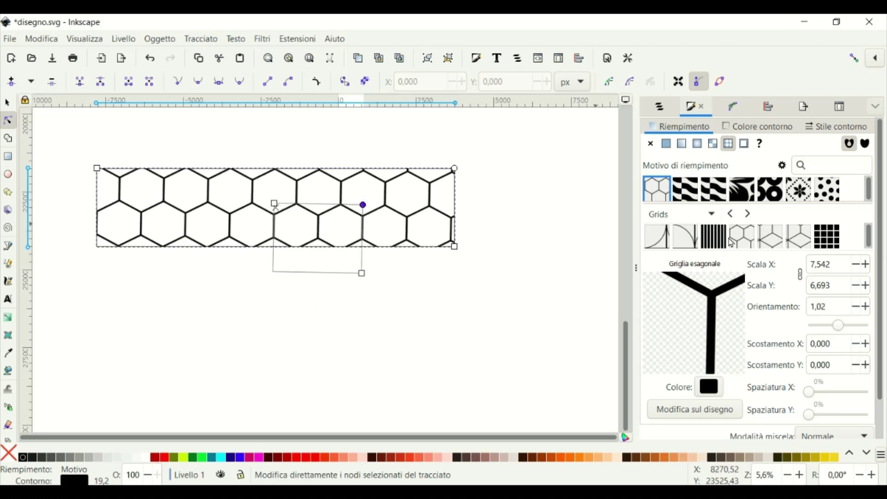
pyautogui.click(768, 240)
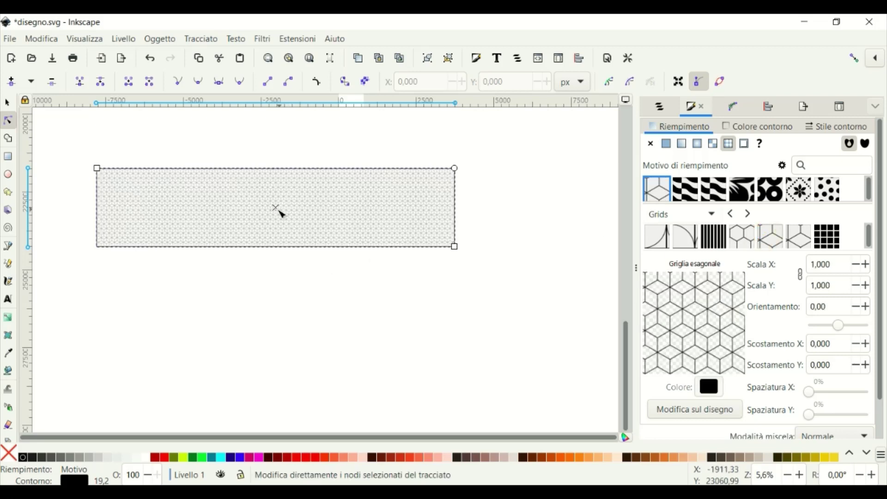
# - Enlarge the cube-grid fill into large bold cubes, then browse the Halftones pattern category
pyautogui.click(13, 123)
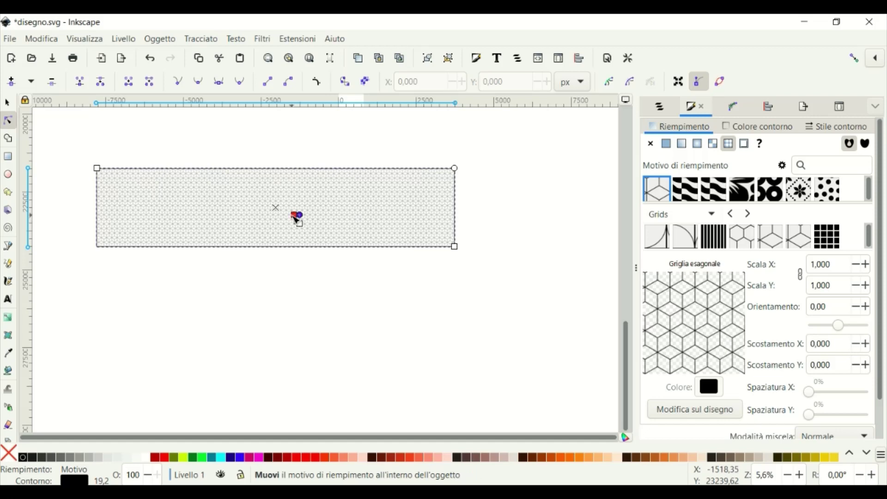
pyautogui.moveTo(298, 217); pyautogui.dragTo(333, 269)
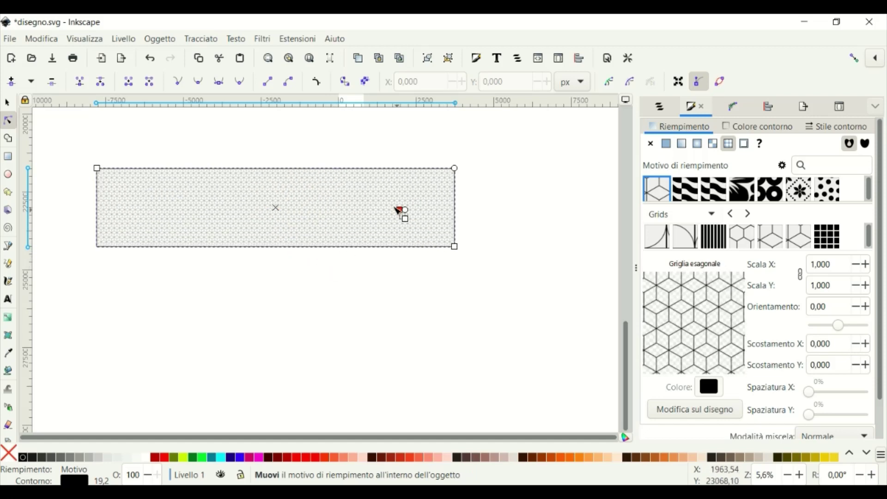
pyautogui.moveTo(382, 253)
pyautogui.mouseDown()
pyautogui.moveTo(398, 208)
pyautogui.moveTo(403, 301)
pyautogui.moveTo(470, 300)
pyautogui.mouseUp()
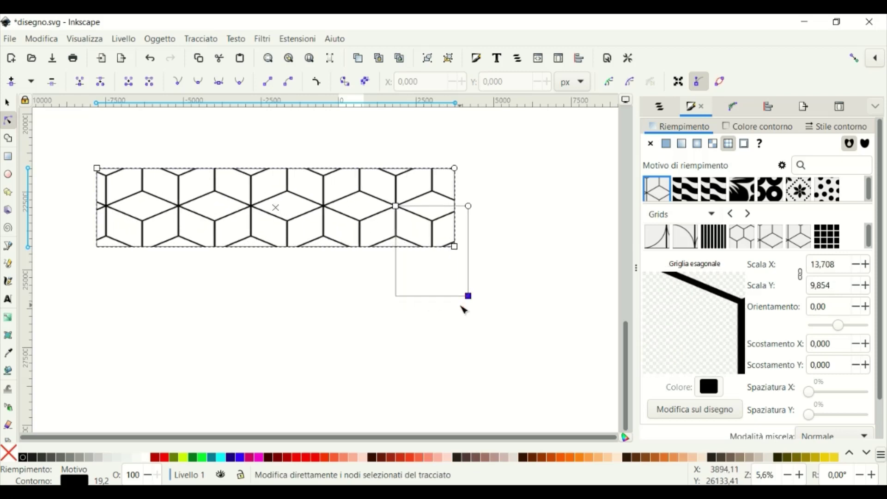
pyautogui.click(715, 219)
pyautogui.click(679, 235)
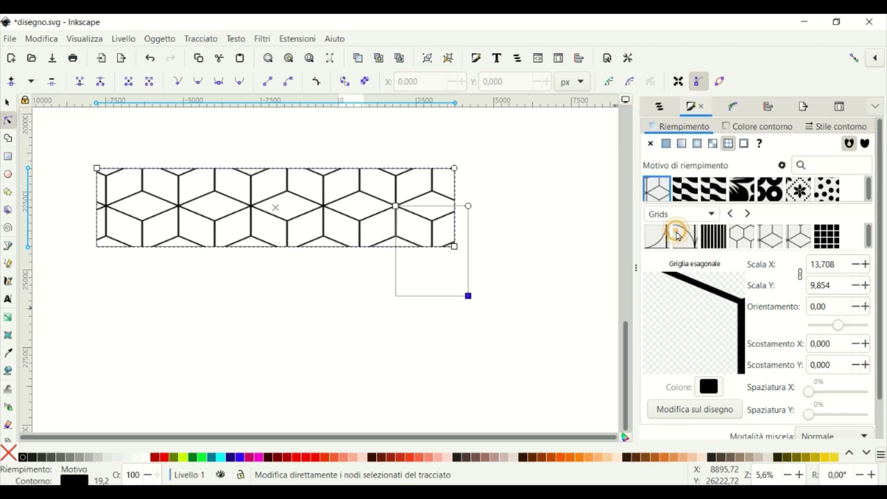
# - Replace the cube grid with the red RedButton swatch from the Patterns category
pyautogui.click(715, 221)
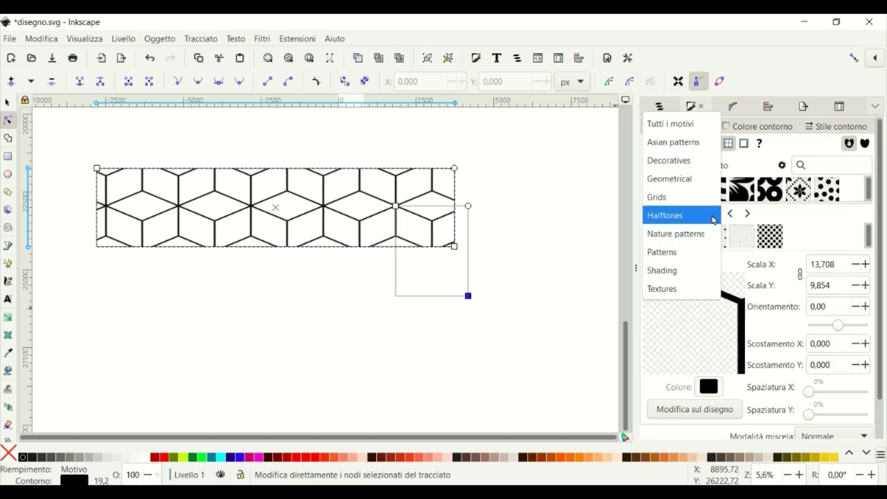
pyautogui.click(668, 252)
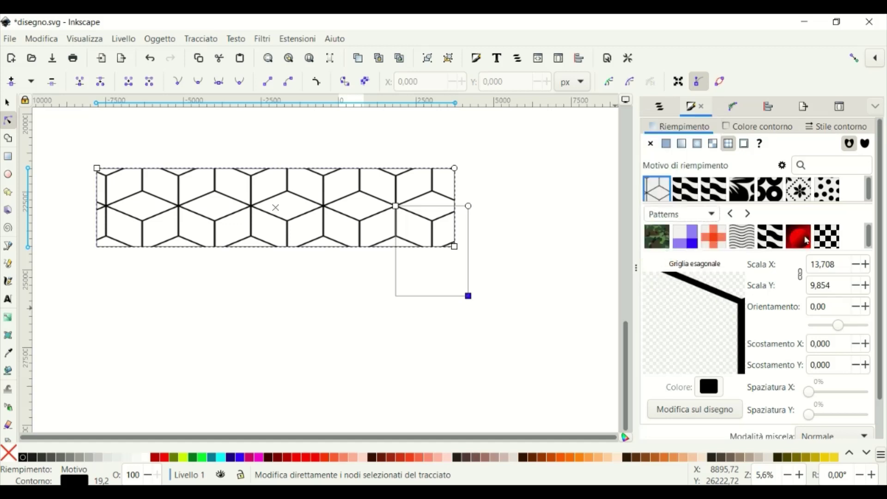
pyautogui.click(801, 241)
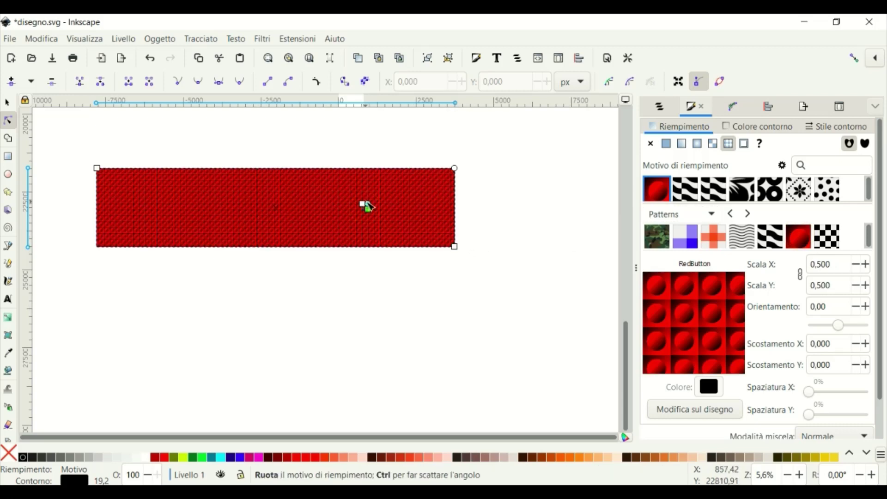
# - Enlarge the RedButton tiles, tilt them diagonally, and shift the pattern down-left
pyautogui.moveTo(368, 211)
pyautogui.mouseDown()
pyautogui.moveTo(378, 249)
pyautogui.moveTo(432, 249)
pyautogui.moveTo(411, 237)
pyautogui.moveTo(411, 246)
pyautogui.mouseUp()
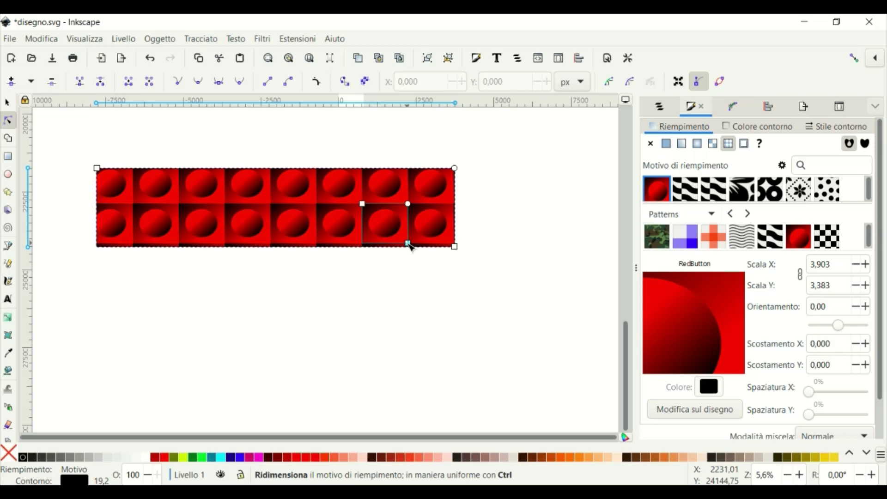
pyautogui.moveTo(408, 204); pyautogui.dragTo(416, 249)
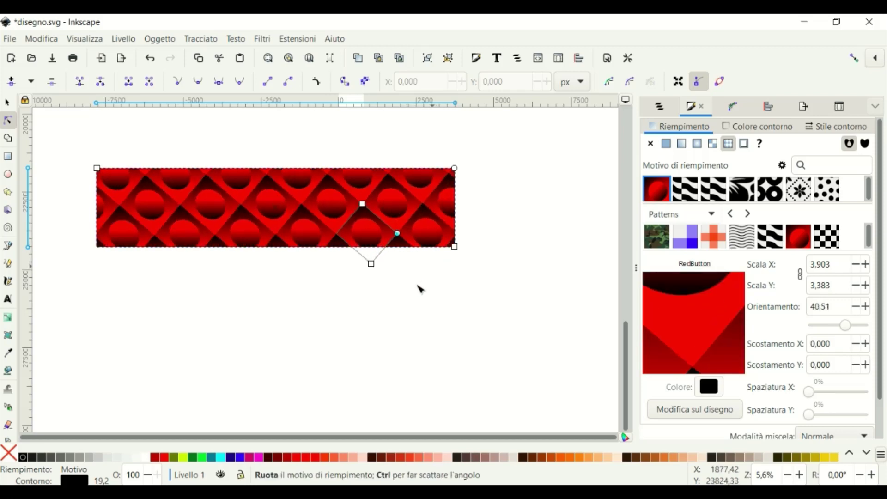
pyautogui.moveTo(419, 288)
pyautogui.mouseDown()
pyautogui.moveTo(362, 300)
pyautogui.moveTo(394, 305)
pyautogui.moveTo(455, 232)
pyautogui.moveTo(447, 160)
pyautogui.moveTo(412, 196)
pyautogui.mouseUp()
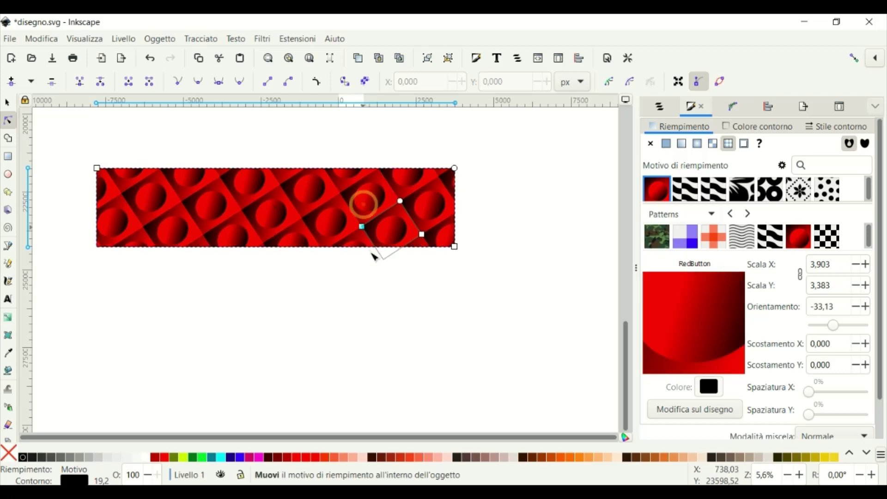
pyautogui.moveTo(374, 256)
pyautogui.mouseDown()
pyautogui.moveTo(389, 297)
pyautogui.moveTo(451, 351)
pyautogui.moveTo(220, 178)
pyautogui.moveTo(197, 136)
pyautogui.moveTo(318, 277)
pyautogui.moveTo(363, 303)
pyautogui.moveTo(309, 238)
pyautogui.mouseUp()
pyautogui.moveTo(461, 226)
pyautogui.mouseDown()
pyautogui.moveTo(483, 277)
pyautogui.moveTo(455, 344)
pyautogui.moveTo(326, 342)
pyautogui.moveTo(347, 303)
pyautogui.mouseUp()
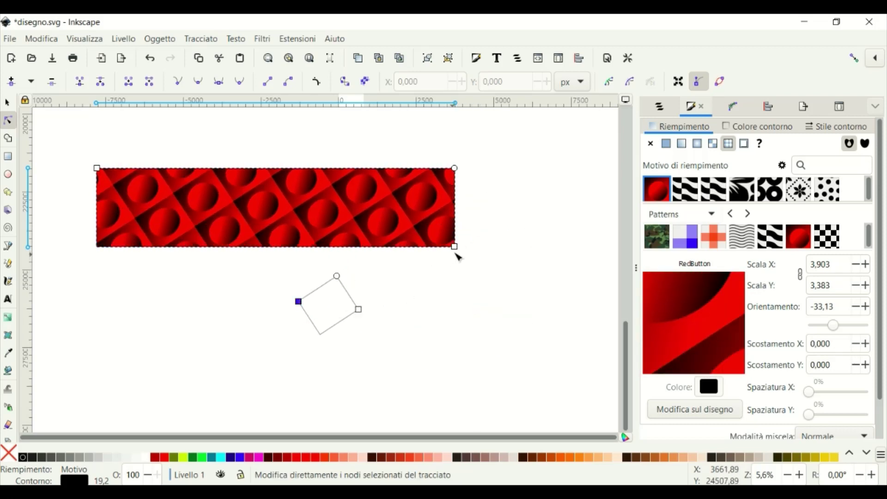
# - Make the rectangle taller and set the RedButton fill to about 3x scale, rotated near 137°
pyautogui.moveTo(455, 248)
pyautogui.mouseDown()
pyautogui.moveTo(483, 365)
pyautogui.moveTo(476, 362)
pyautogui.mouseUp()
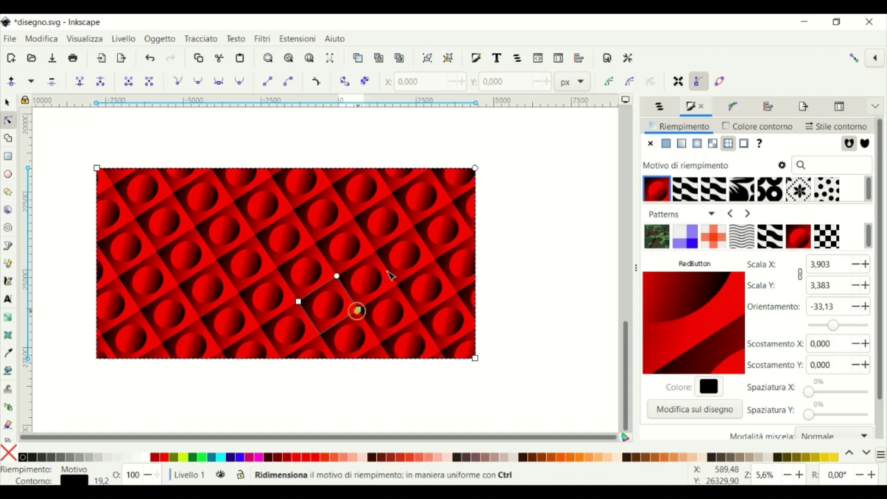
pyautogui.moveTo(357, 311)
pyautogui.mouseDown()
pyautogui.moveTo(404, 232)
pyautogui.moveTo(336, 295)
pyautogui.moveTo(380, 347)
pyautogui.moveTo(364, 311)
pyautogui.mouseUp()
pyautogui.moveTo(343, 275)
pyautogui.mouseDown()
pyautogui.moveTo(402, 257)
pyautogui.moveTo(414, 321)
pyautogui.moveTo(337, 372)
pyautogui.moveTo(268, 341)
pyautogui.moveTo(291, 268)
pyautogui.moveTo(362, 291)
pyautogui.moveTo(268, 231)
pyautogui.moveTo(246, 245)
pyautogui.moveTo(265, 263)
pyautogui.mouseUp()
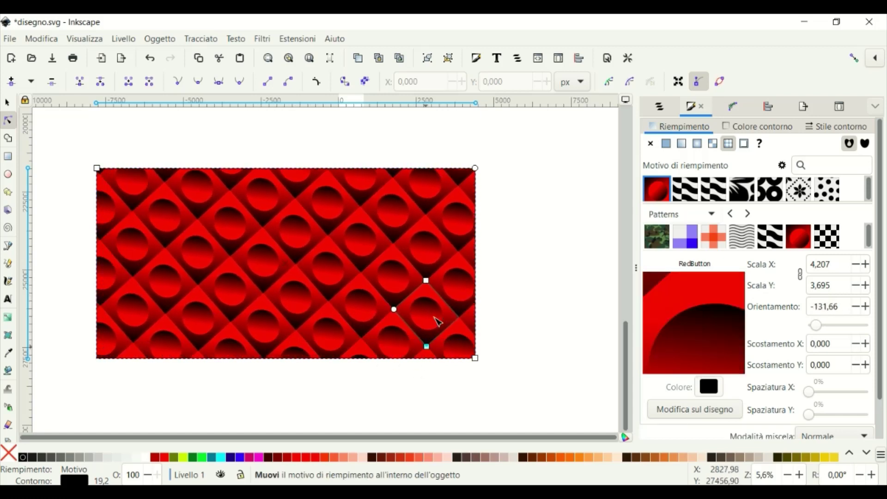
pyautogui.moveTo(325, 184); pyautogui.dragTo(130, 257)
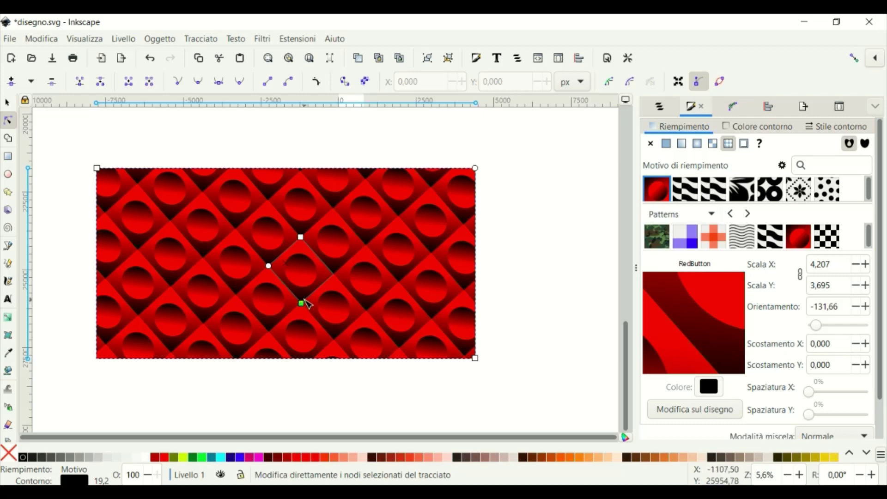
pyautogui.moveTo(304, 241)
pyautogui.mouseDown()
pyautogui.moveTo(287, 235)
pyautogui.moveTo(303, 252)
pyautogui.moveTo(277, 290)
pyautogui.moveTo(273, 279)
pyautogui.mouseUp()
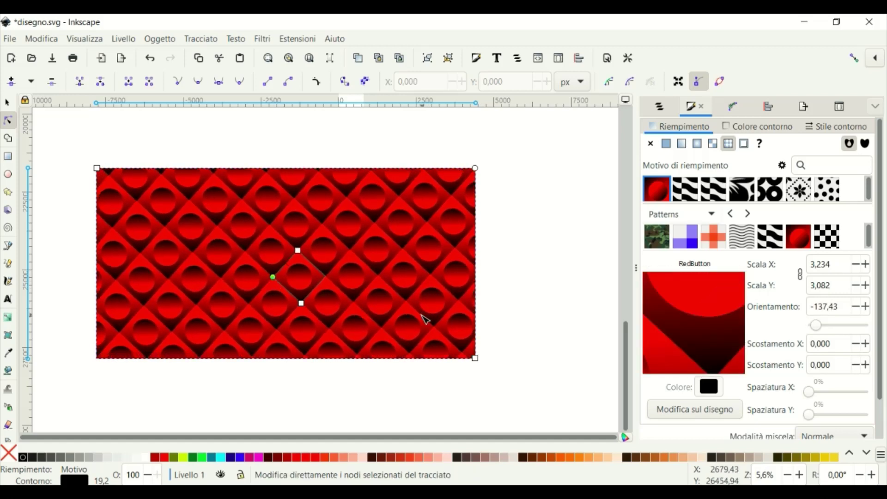
# - Fill with the red Griglia check, enlarge it about threefold and rotate it ~44°
pyautogui.click(714, 243)
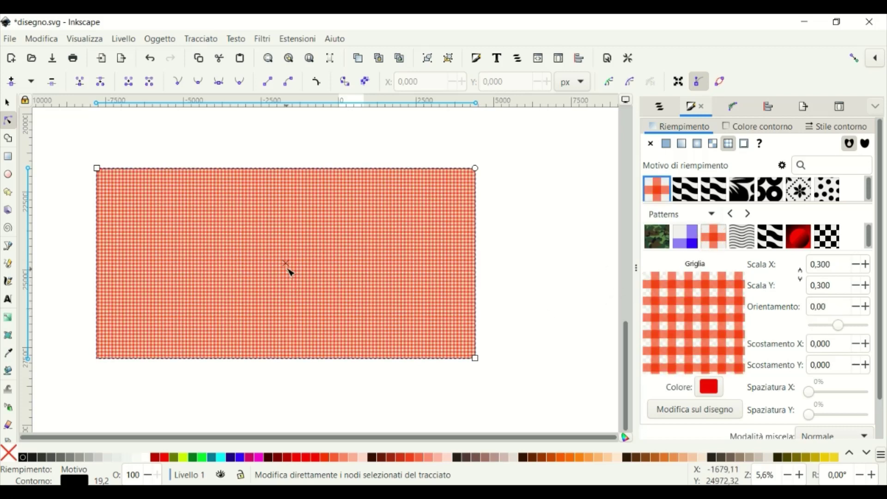
pyautogui.moveTo(288, 270); pyautogui.dragTo(294, 260)
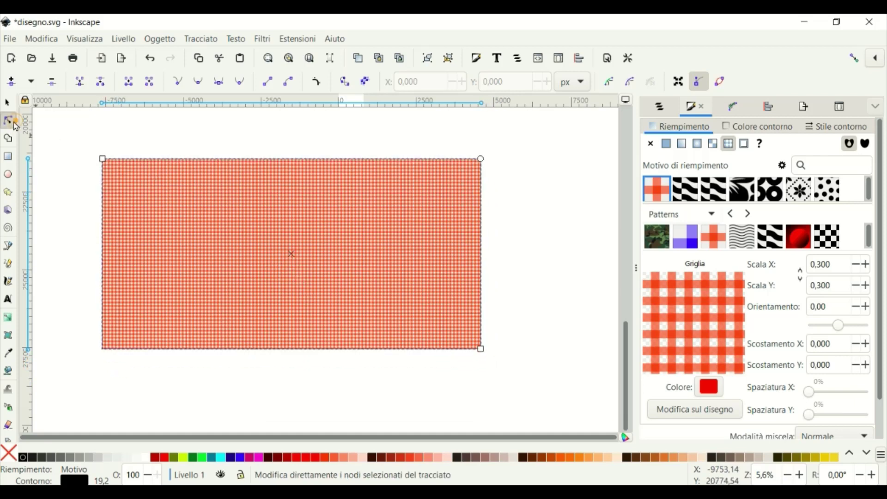
pyautogui.moveTo(296, 261); pyautogui.dragTo(304, 259)
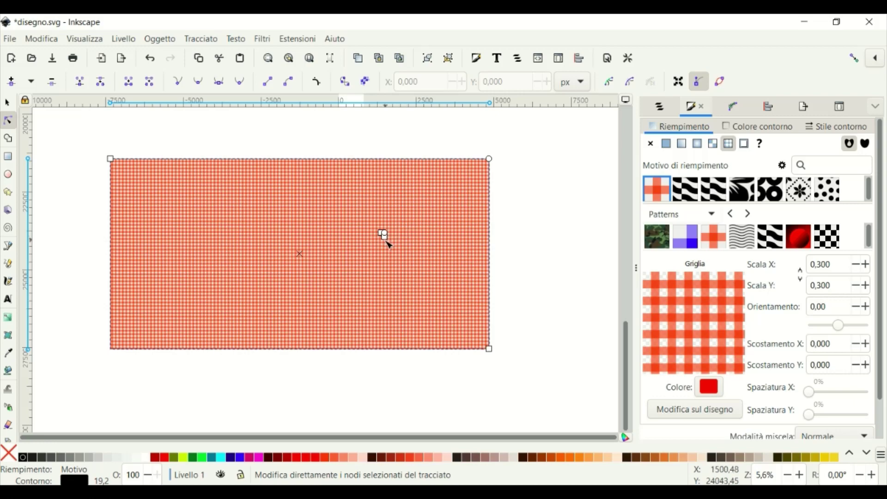
pyautogui.moveTo(387, 240); pyautogui.dragTo(419, 275)
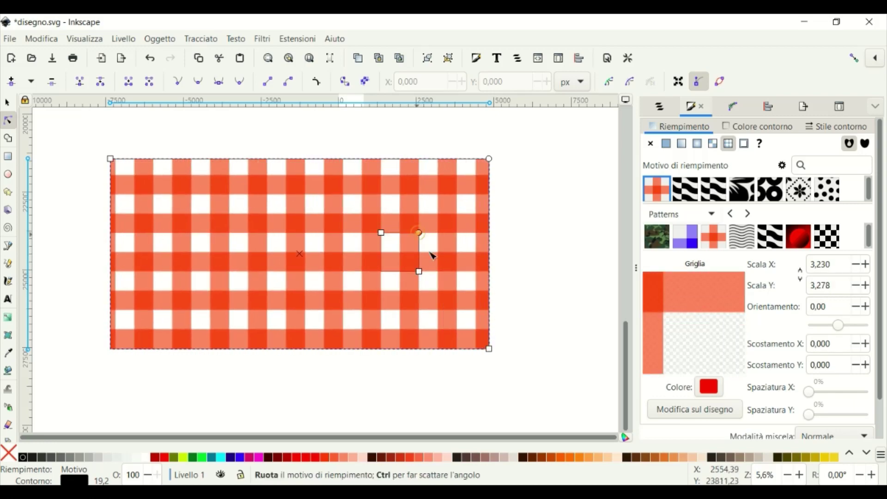
pyautogui.moveTo(419, 232); pyautogui.dragTo(443, 294)
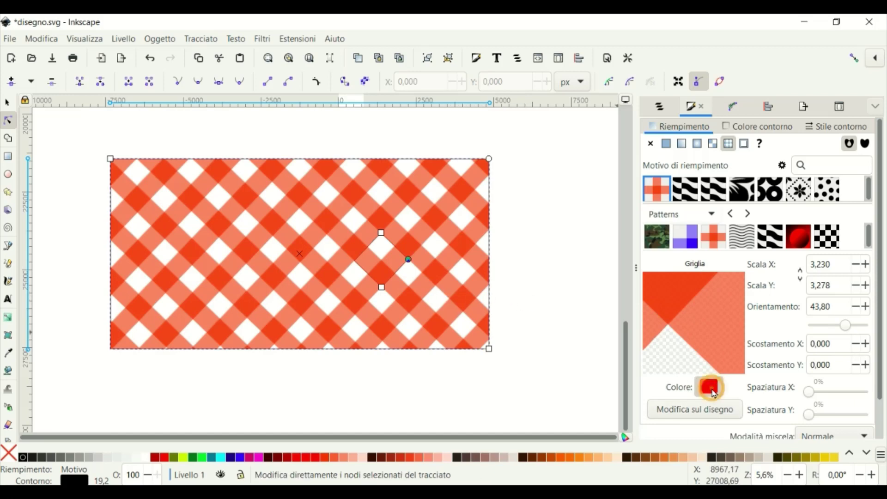
# - Change the gingham pattern colour to muted green (hue 95) in the Pattern colour dialog
pyautogui.click(712, 388)
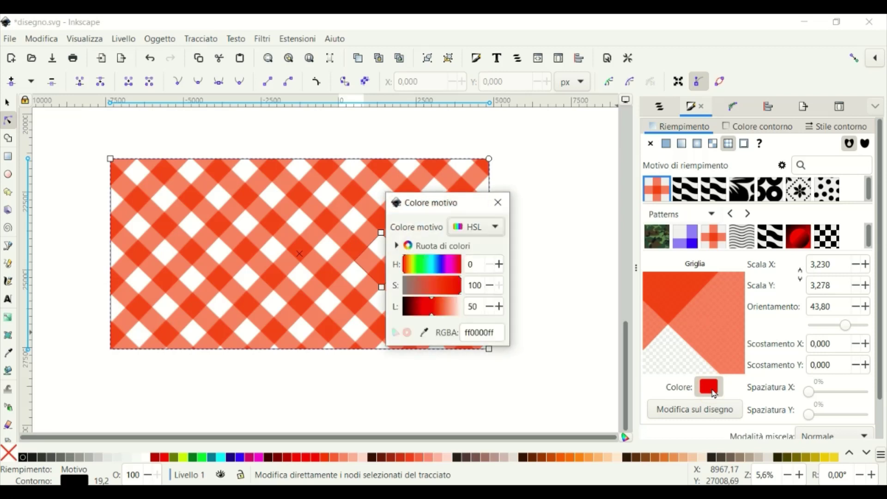
pyautogui.click(442, 264)
pyautogui.click(434, 287)
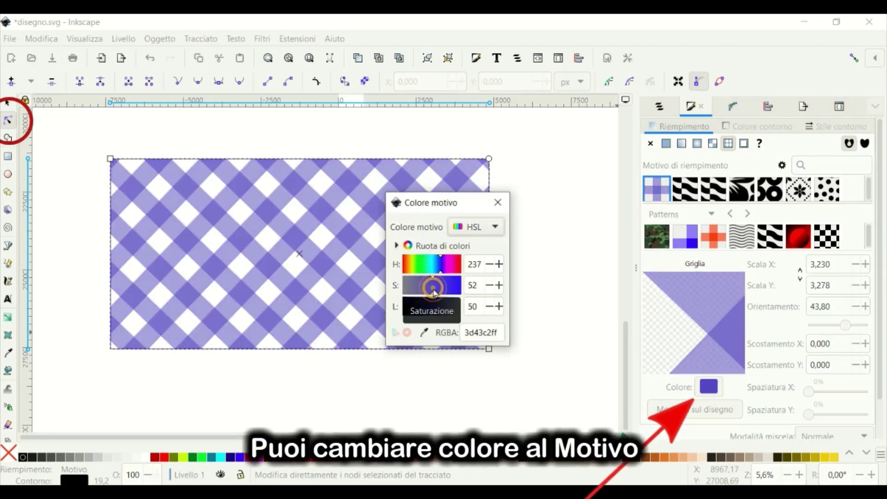
pyautogui.click(420, 264)
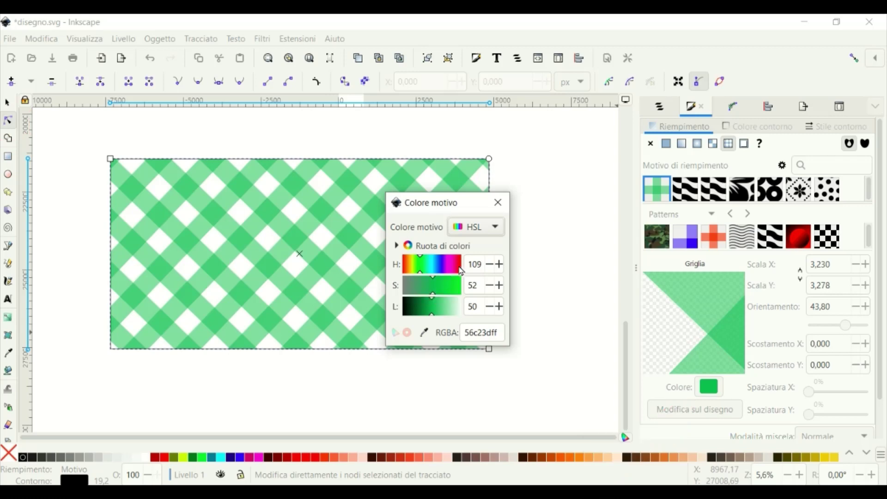
pyautogui.click(456, 266)
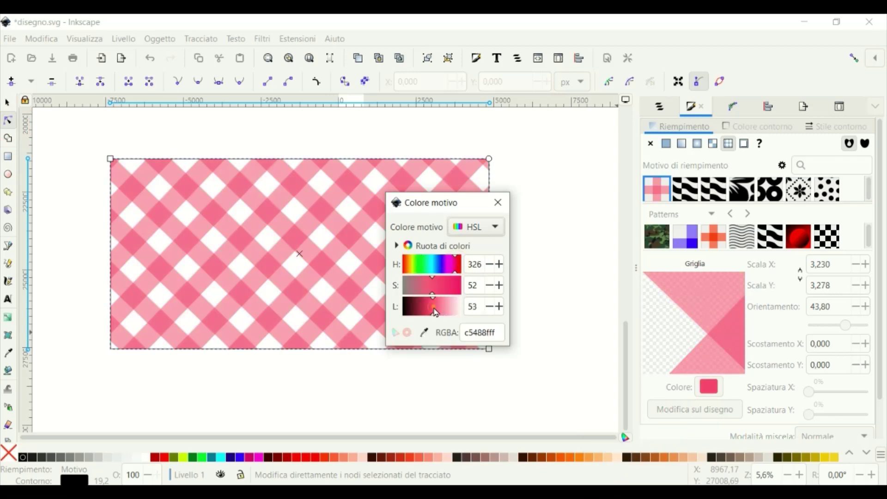
pyautogui.click(415, 312)
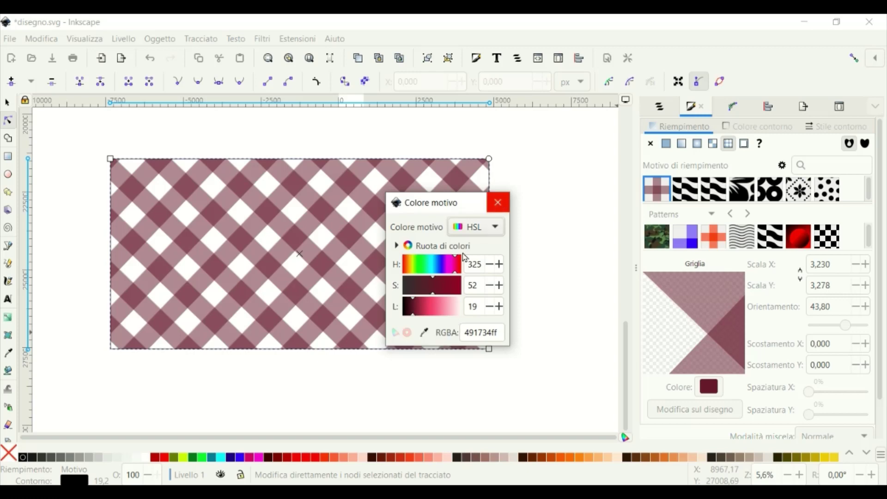
pyautogui.click(438, 262)
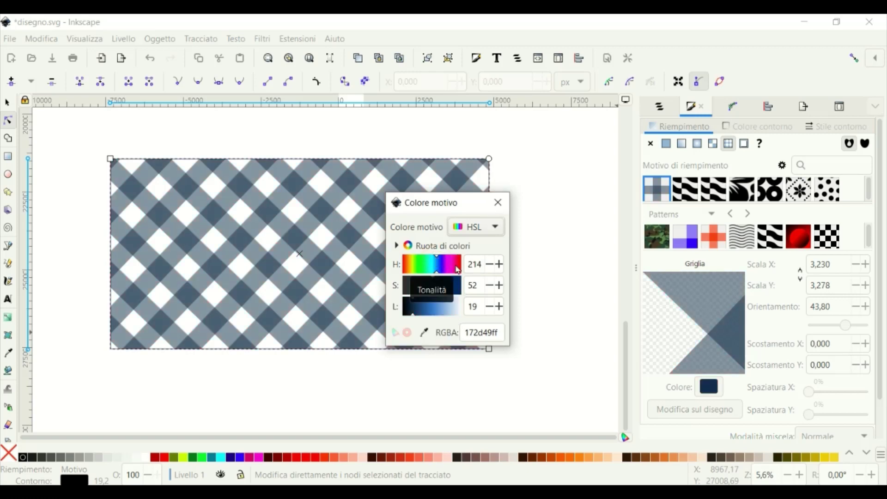
pyautogui.click(457, 271)
pyautogui.click(450, 267)
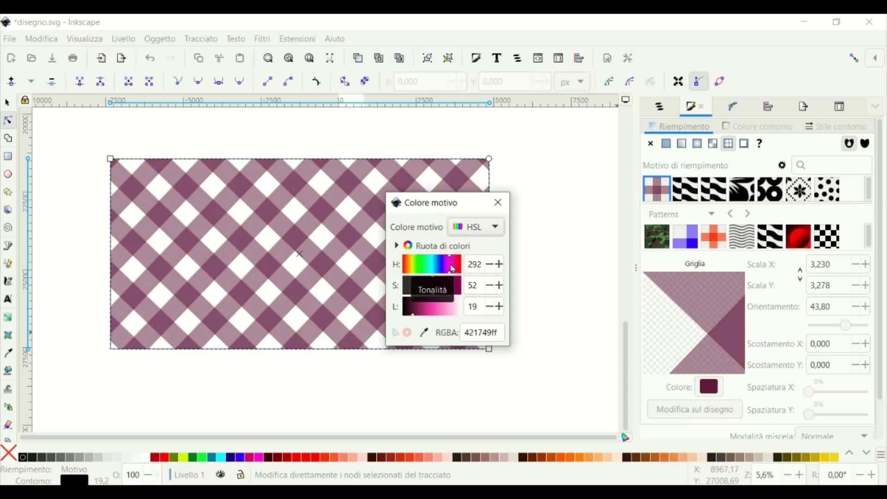
pyautogui.click(409, 271)
pyautogui.click(418, 264)
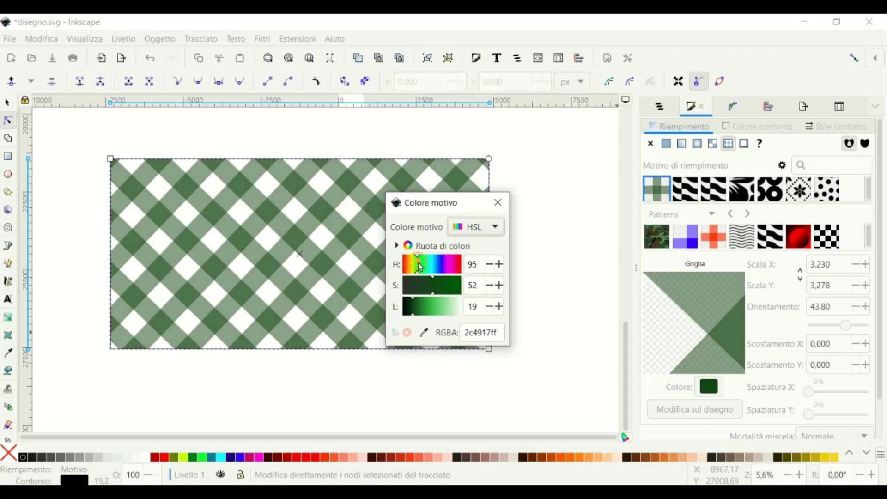
pyautogui.click(425, 286)
pyautogui.click(498, 202)
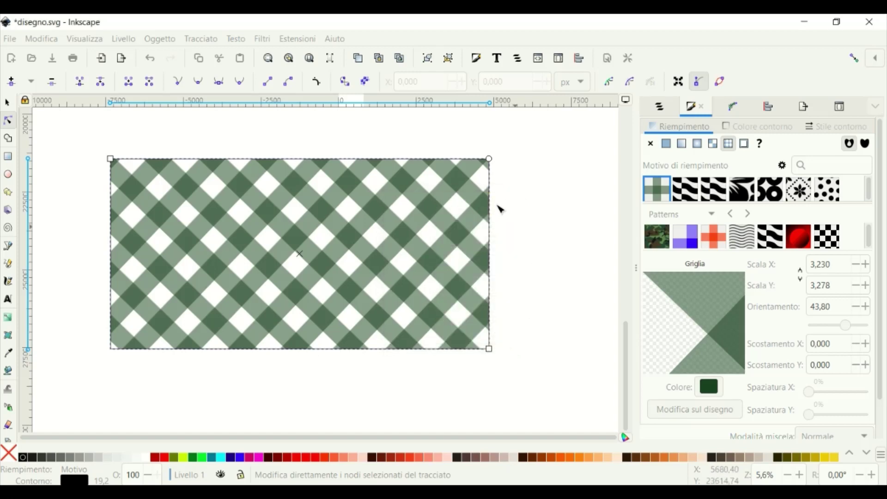
# - Draw a tall rectangle right of the gingham one and set its stroke width to 272
pyautogui.press('r')
pyautogui.moveTo(535, 161); pyautogui.dragTo(599, 358)
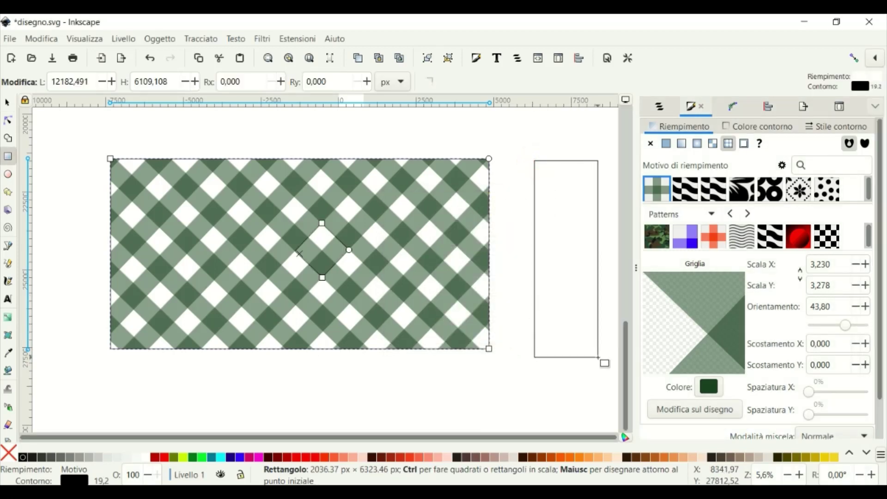
pyautogui.click(839, 128)
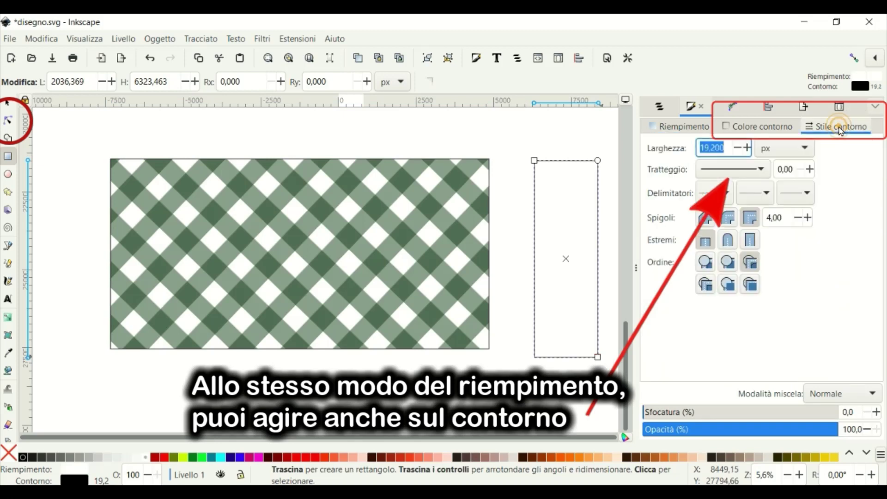
pyautogui.click(748, 148)
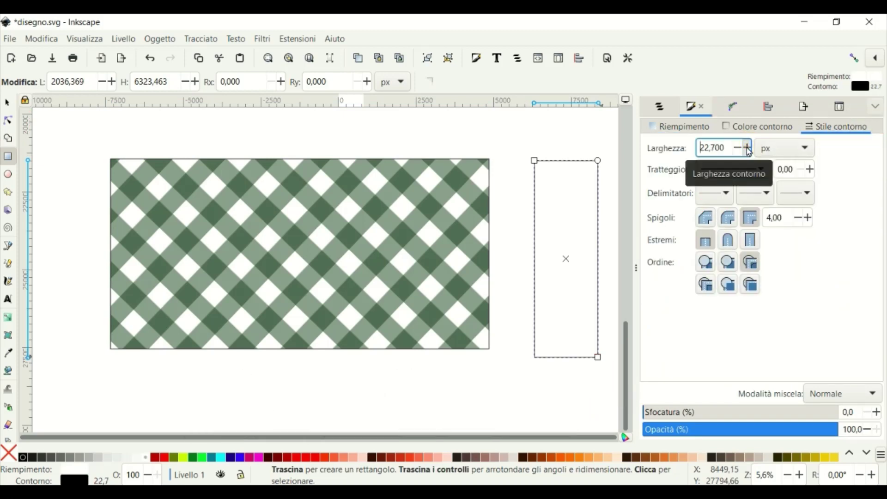
pyautogui.click(747, 148)
pyautogui.click(758, 126)
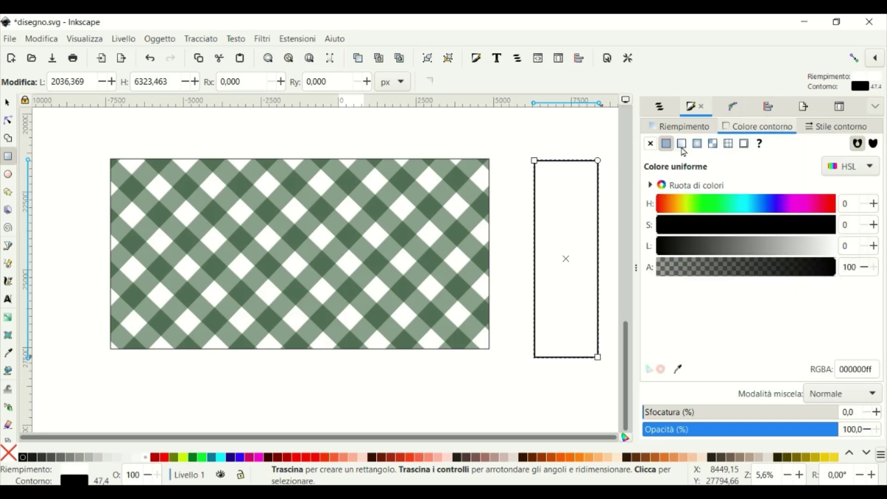
pyautogui.click(827, 131)
pyautogui.click(809, 169)
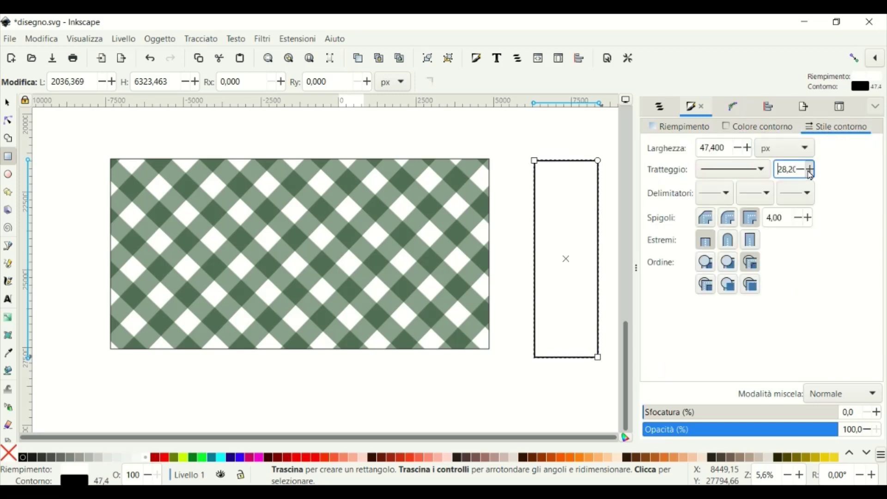
pyautogui.click(748, 148)
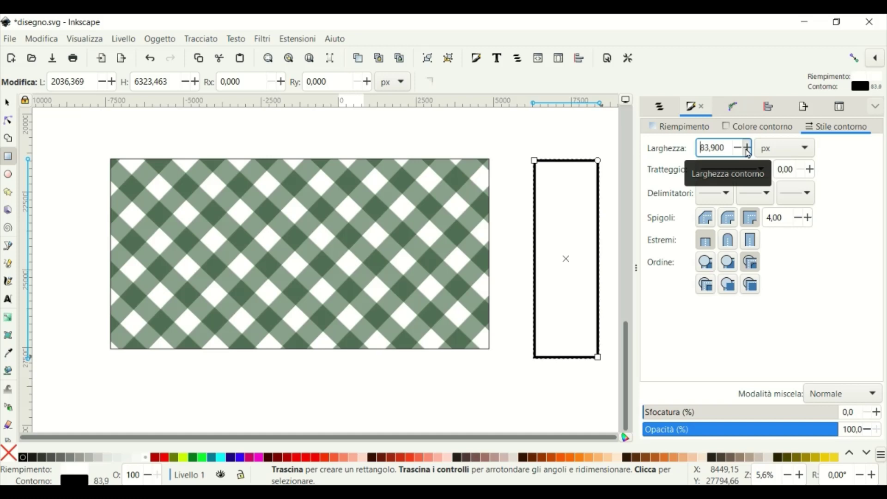
pyautogui.click(748, 147)
# - Paint the tall rectangle's stroke with the Cerchio cavo hollow-circle pattern
pyautogui.click(757, 126)
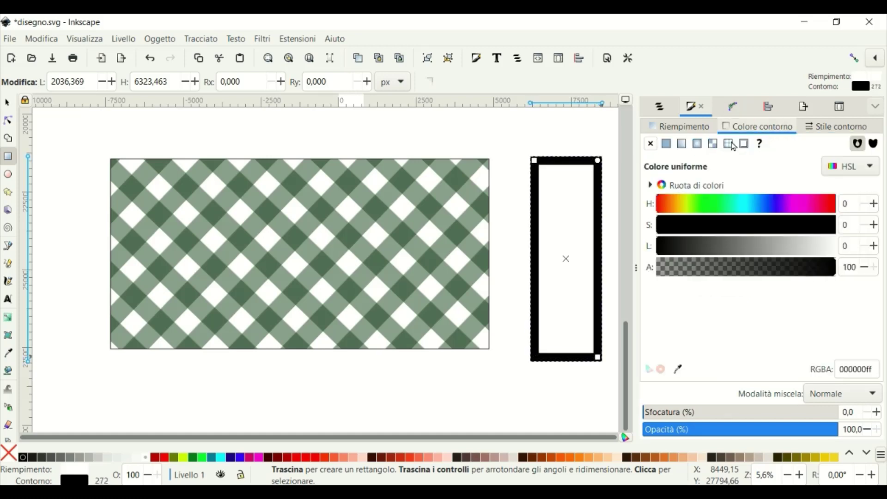
pyautogui.click(728, 143)
pyautogui.click(772, 190)
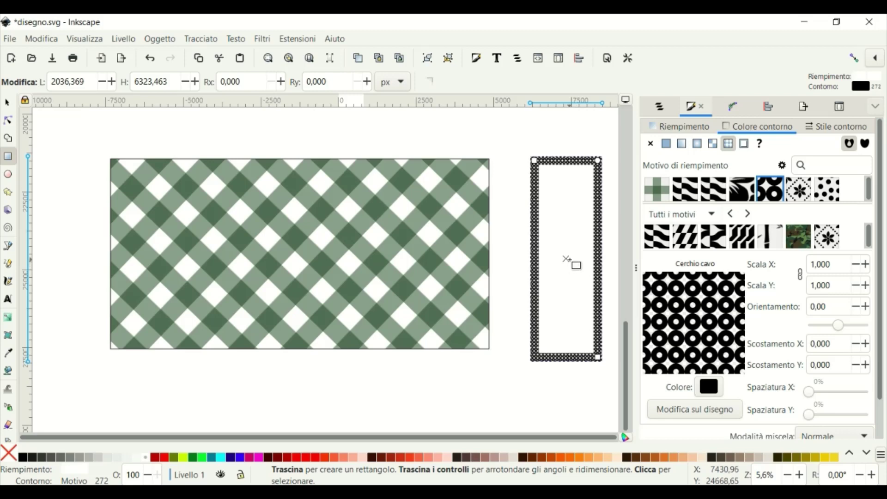
# - Scale the hollow-circle stroke pattern about 4-5x and rotate it to roughly −151°
pyautogui.click(9, 121)
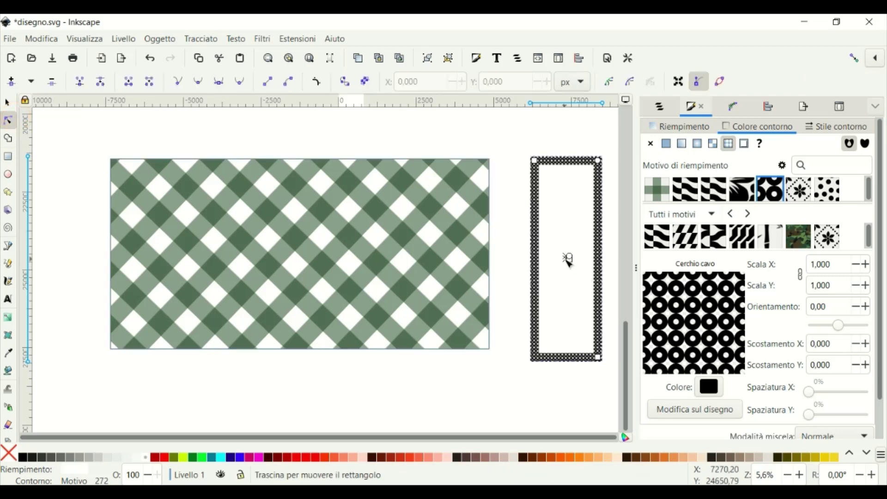
pyautogui.moveTo(568, 257)
pyautogui.mouseDown()
pyautogui.moveTo(606, 300)
pyautogui.moveTo(570, 258)
pyautogui.moveTo(578, 292)
pyautogui.mouseUp()
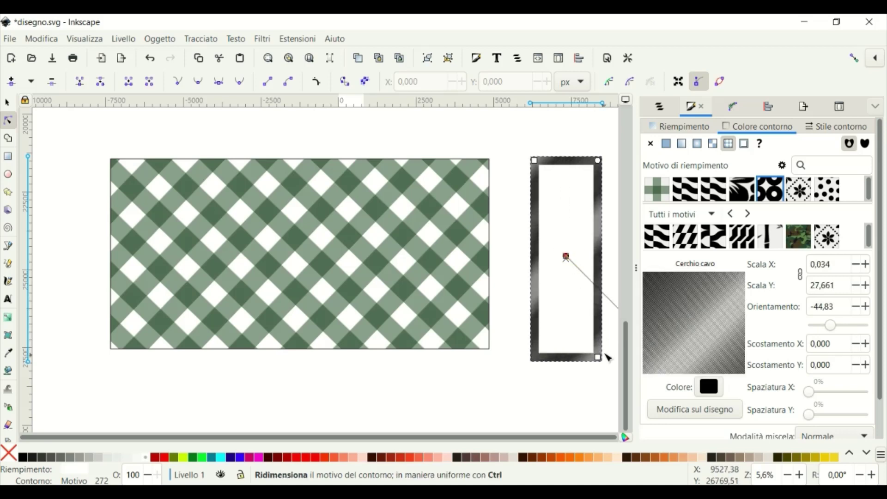
pyautogui.moveTo(581, 262)
pyautogui.mouseDown()
pyautogui.moveTo(593, 210)
pyautogui.moveTo(592, 255)
pyautogui.mouseUp()
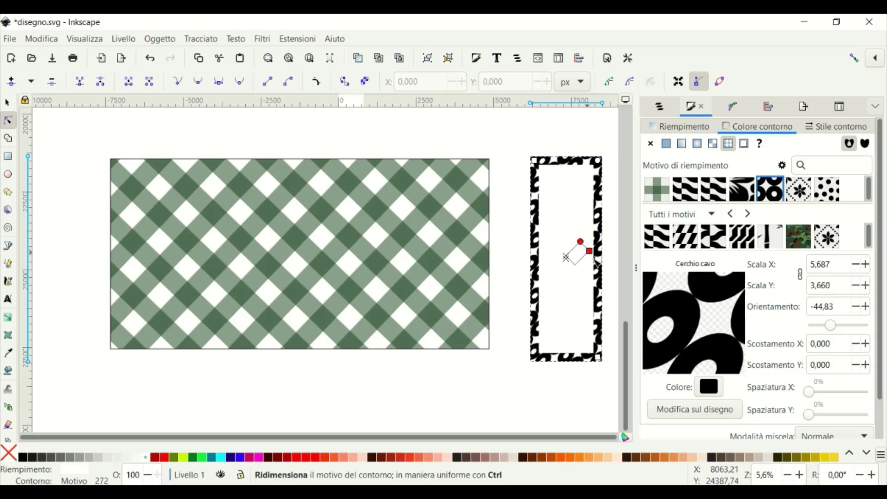
pyautogui.moveTo(597, 261); pyautogui.dragTo(597, 255)
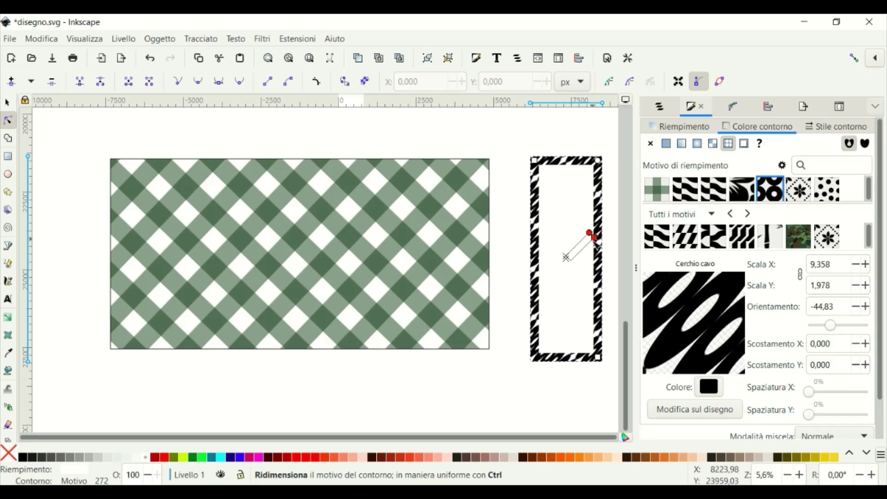
pyautogui.moveTo(599, 249)
pyautogui.mouseDown()
pyautogui.moveTo(592, 231)
pyautogui.moveTo(583, 266)
pyautogui.moveTo(592, 257)
pyautogui.moveTo(574, 254)
pyautogui.moveTo(581, 247)
pyautogui.moveTo(590, 257)
pyautogui.mouseUp()
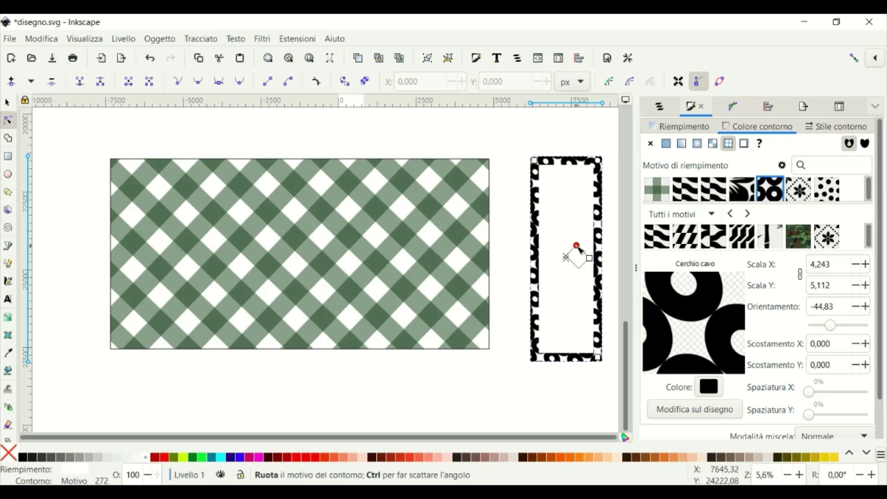
pyautogui.moveTo(576, 245)
pyautogui.mouseDown()
pyautogui.moveTo(568, 237)
pyautogui.moveTo(553, 251)
pyautogui.moveTo(564, 257)
pyautogui.moveTo(565, 242)
pyautogui.mouseUp()
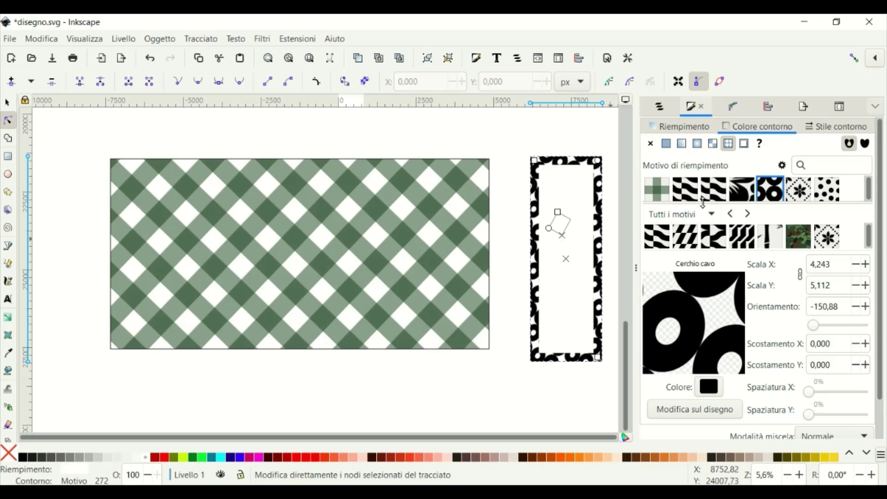
# - Try a rotated Griglia pattern on the stroke, then switch it to the Flowers pattern
pyautogui.click(716, 193)
pyautogui.click(660, 193)
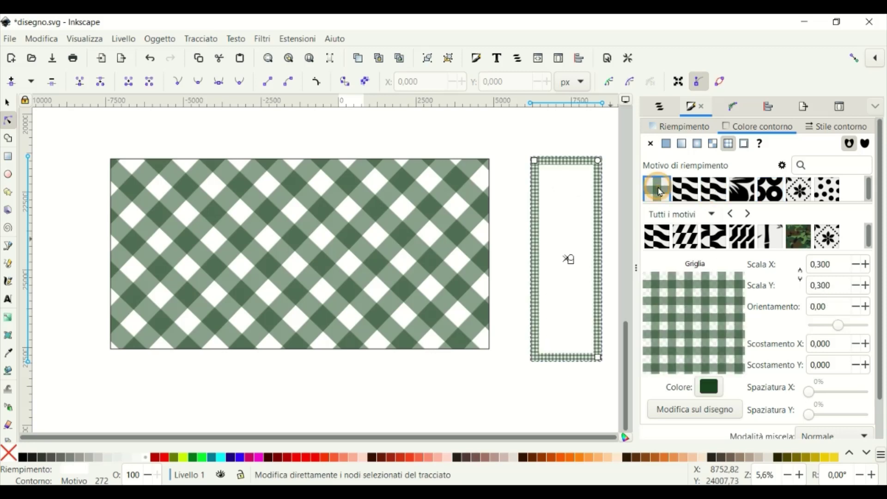
pyautogui.click(571, 262)
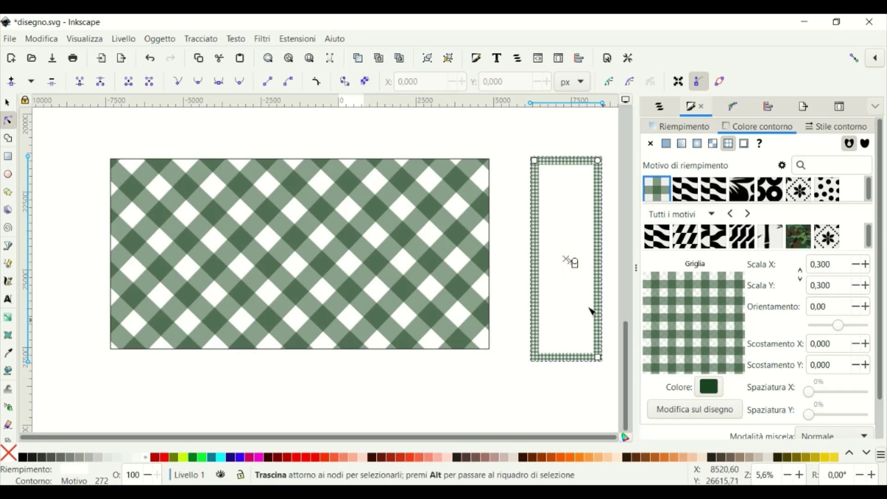
pyautogui.moveTo(571, 261)
pyautogui.mouseDown()
pyautogui.moveTo(553, 262)
pyautogui.moveTo(603, 204)
pyautogui.moveTo(587, 225)
pyautogui.mouseUp()
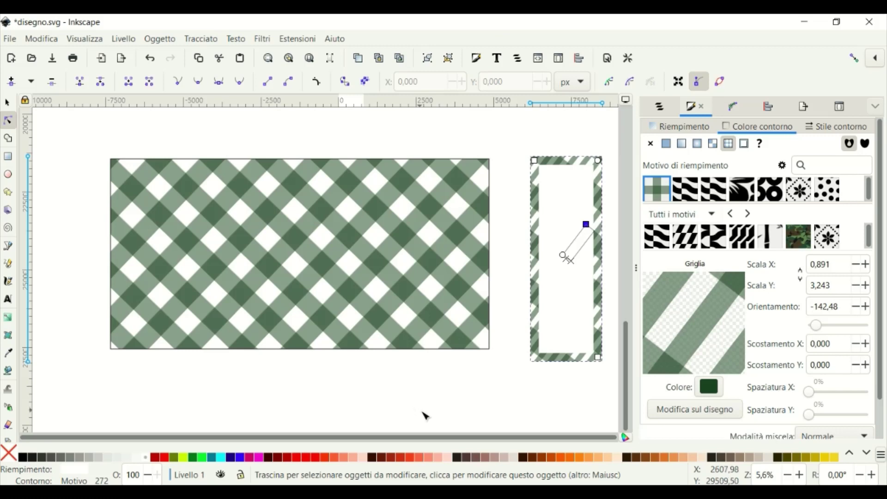
pyautogui.click(741, 197)
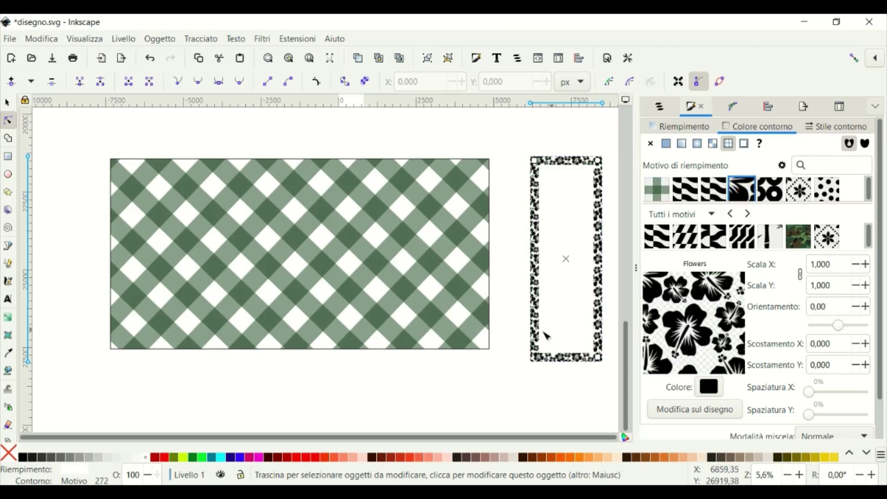
# - Scale the Flowers stroke pattern to about 5.3 by 2.8, tilt it −21.5°, and reposition it
pyautogui.click(565, 257)
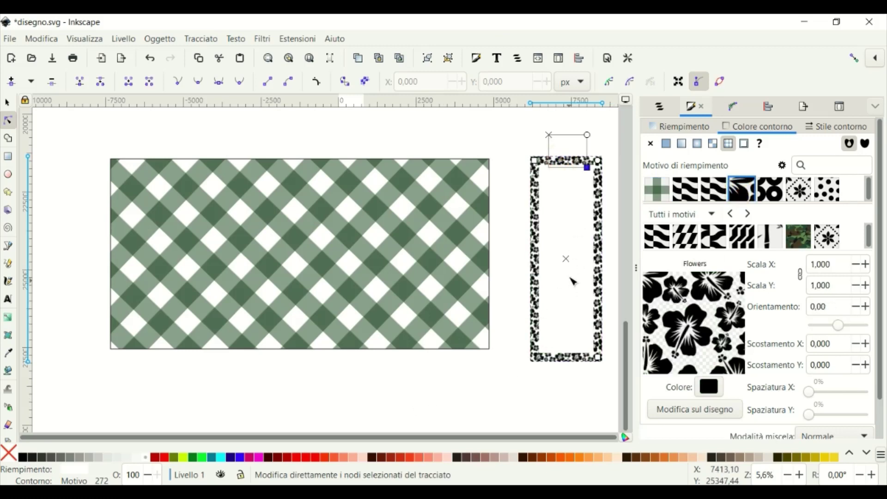
pyautogui.moveTo(588, 297)
pyautogui.mouseDown()
pyautogui.moveTo(634, 378)
pyautogui.moveTo(600, 362)
pyautogui.moveTo(616, 422)
pyautogui.moveTo(604, 400)
pyautogui.moveTo(538, 360)
pyautogui.mouseUp()
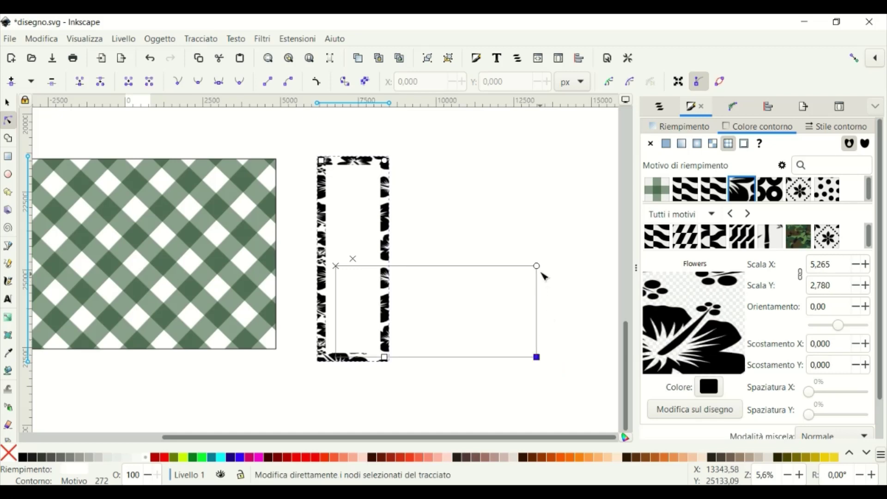
pyautogui.moveTo(536, 266)
pyautogui.mouseDown()
pyautogui.moveTo(543, 404)
pyautogui.moveTo(570, 176)
pyautogui.mouseUp()
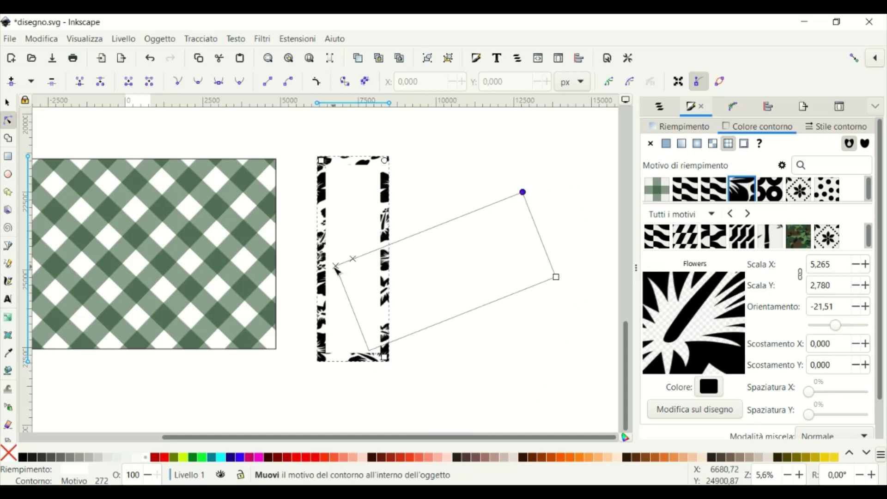
pyautogui.moveTo(344, 267); pyautogui.dragTo(367, 292)
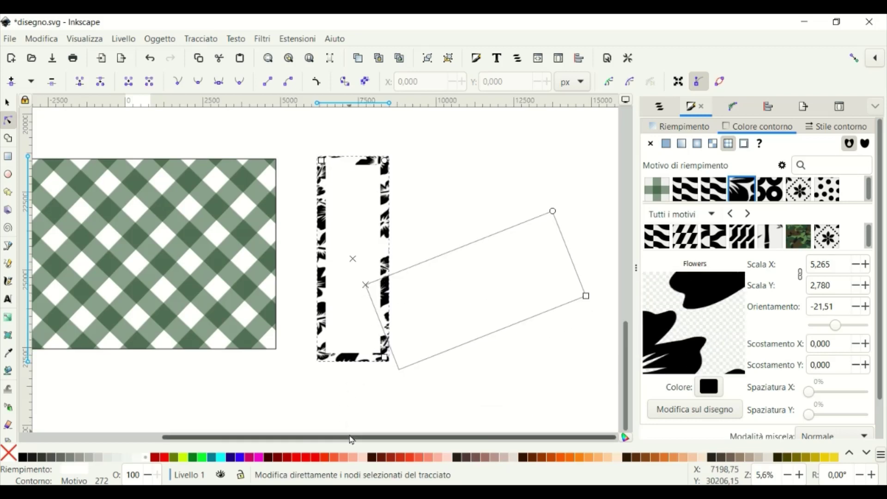
pyautogui.moveTo(351, 440); pyautogui.dragTo(229, 444)
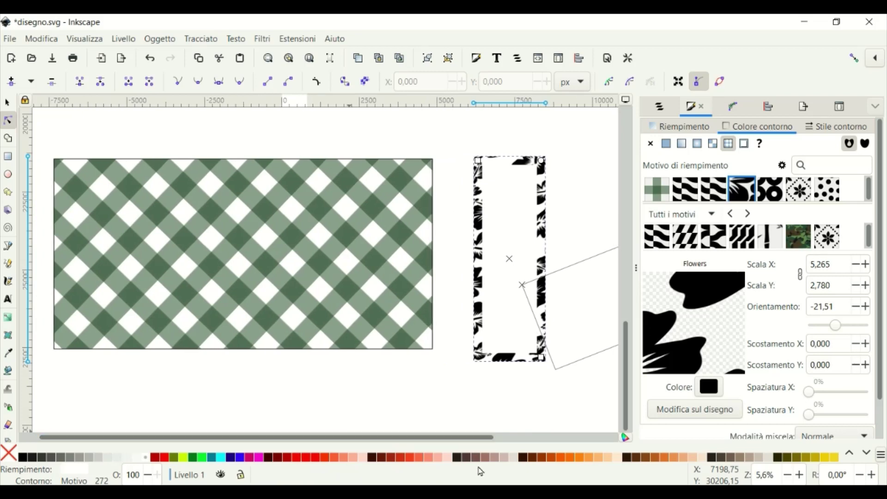